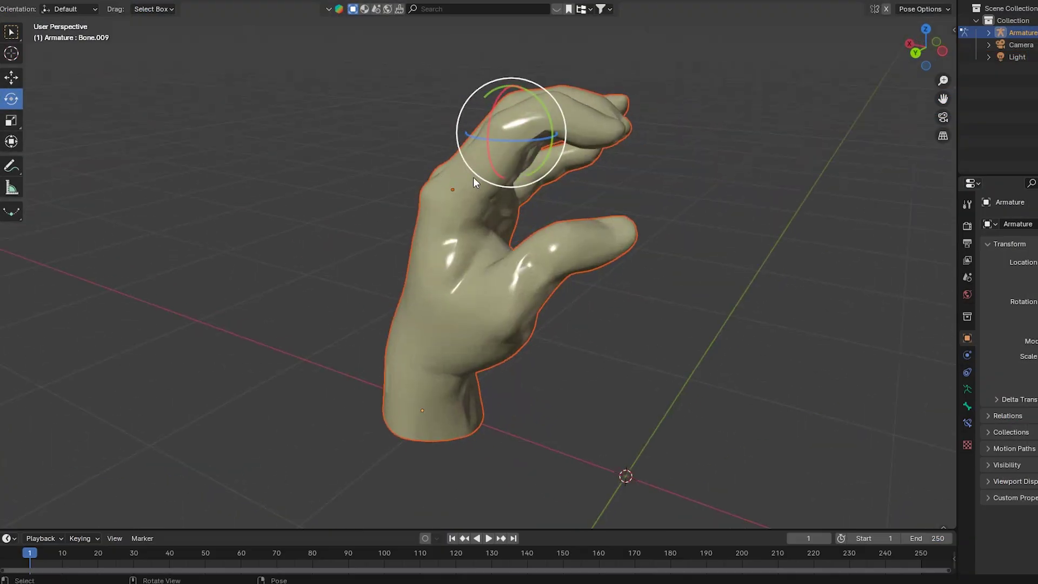
Pose the rigged hand by selecting finger bones in its armature and rotating them
{"action": "left_click", "coordinate": [472, 177]}
{"action": "left_click_drag", "start_coordinate": [487, 153], "coordinate": [504, 170]}
{"action": "middle_click_drag", "start_coordinate": [588, 231], "coordinate": [573, 231]}
{"action": "left_click_drag", "start_coordinate": [573, 236], "coordinate": [545, 228]}
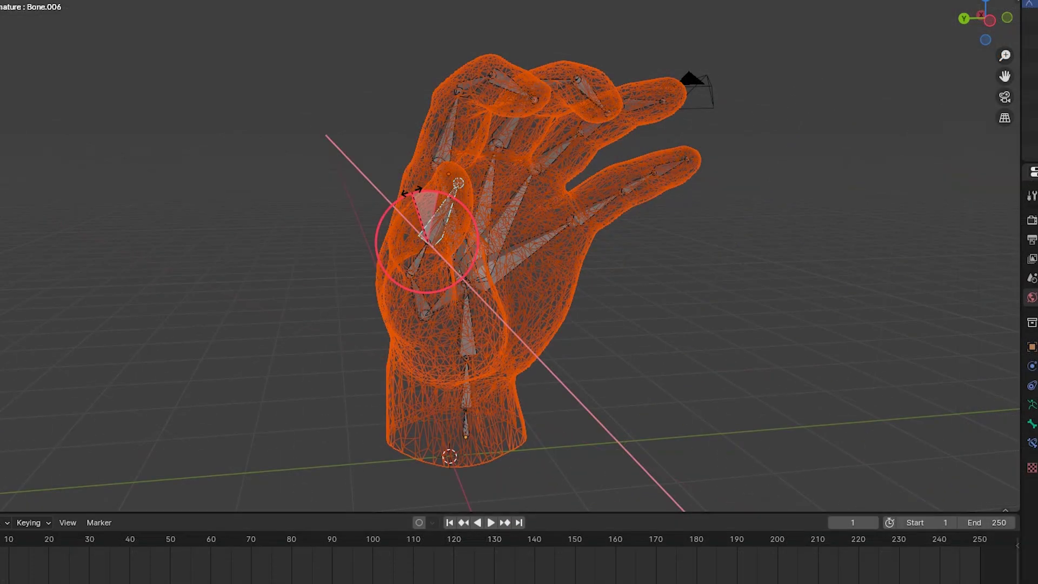
Rotate the thumb's tip bone and another thumb bone of the hand armature to adjust the thumb's pose
{"action": "left_click_drag", "start_coordinate": [412, 192], "coordinate": [483, 239]}
{"action": "left_click", "coordinate": [433, 319]}
{"action": "middle_click_drag", "start_coordinate": [455, 318], "coordinate": [437, 287]}
{"action": "left_click_drag", "start_coordinate": [437, 287], "coordinate": [466, 279]}
{"action": "left_click_drag", "start_coordinate": [403, 310], "coordinate": [407, 307]}
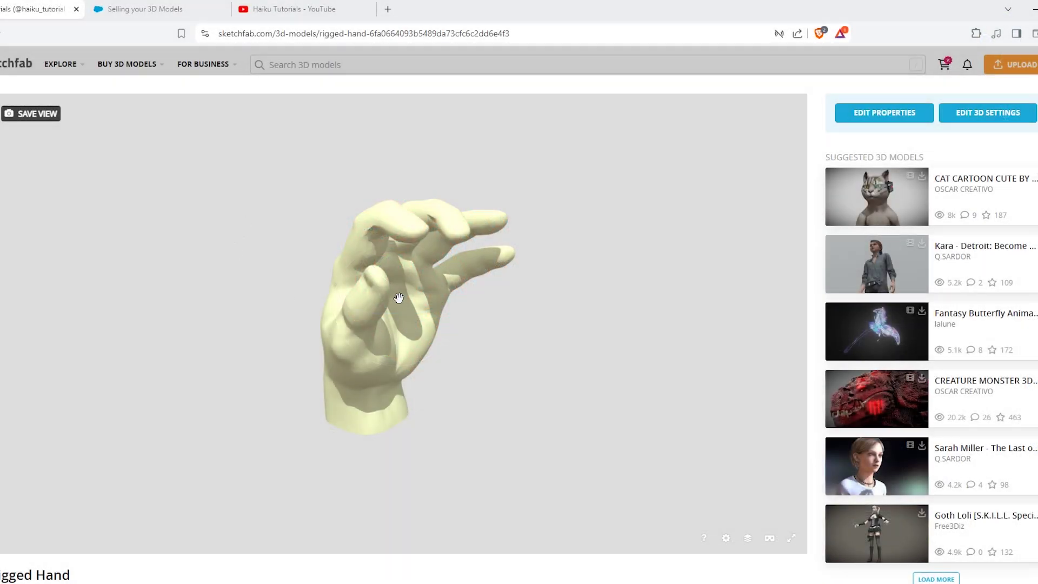
Inspect the Rigged Hand model and its page on Sketchfab and download it in the original fbx format
{"action": "mouse_move", "coordinate": [398, 298]}
{"action": "left_mouse_down"}
{"action": "mouse_move", "coordinate": [505, 350]}
{"action": "mouse_move", "coordinate": [556, 347]}
{"action": "left_mouse_up"}
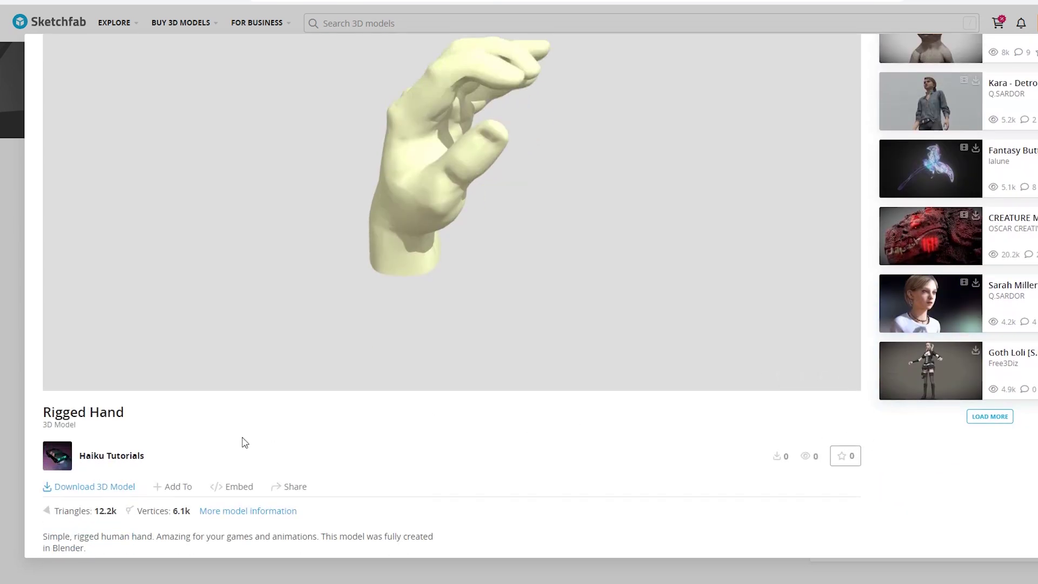
{"action": "scroll", "coordinate": [799, 433], "scroll_direction": "up", "scroll_amount": 2}
{"action": "scroll", "coordinate": [799, 433], "scroll_direction": "down", "scroll_amount": 2}
{"action": "scroll", "coordinate": [891, 541], "scroll_direction": "down", "scroll_amount": 2}
{"action": "scroll", "coordinate": [890, 542], "scroll_direction": "down", "scroll_amount": 2}
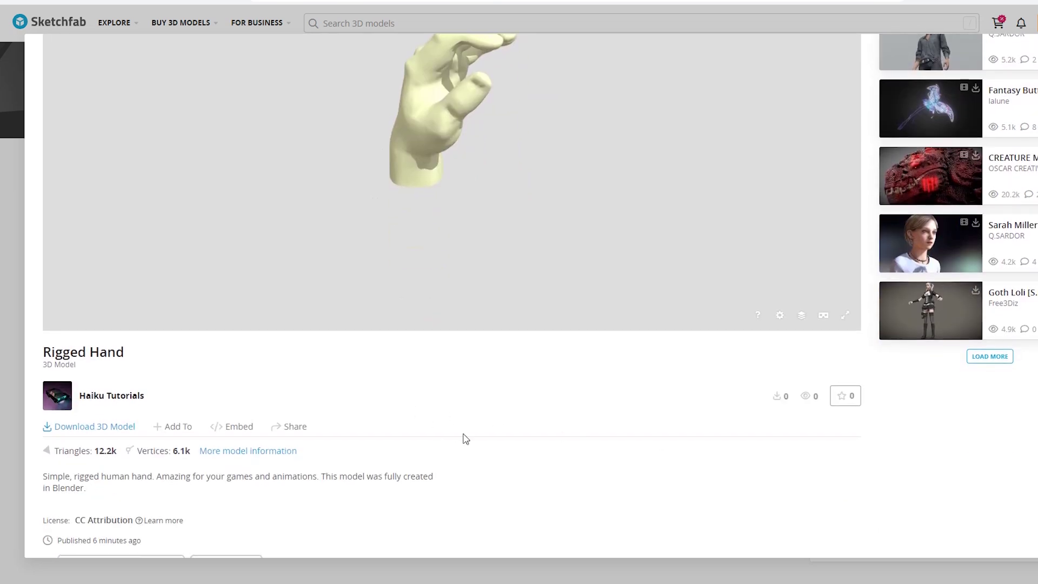
{"action": "scroll", "coordinate": [432, 442], "scroll_direction": "up", "scroll_amount": 2}
{"action": "scroll", "coordinate": [183, 501], "scroll_direction": "down", "scroll_amount": 1}
{"action": "left_click", "coordinate": [129, 488]}
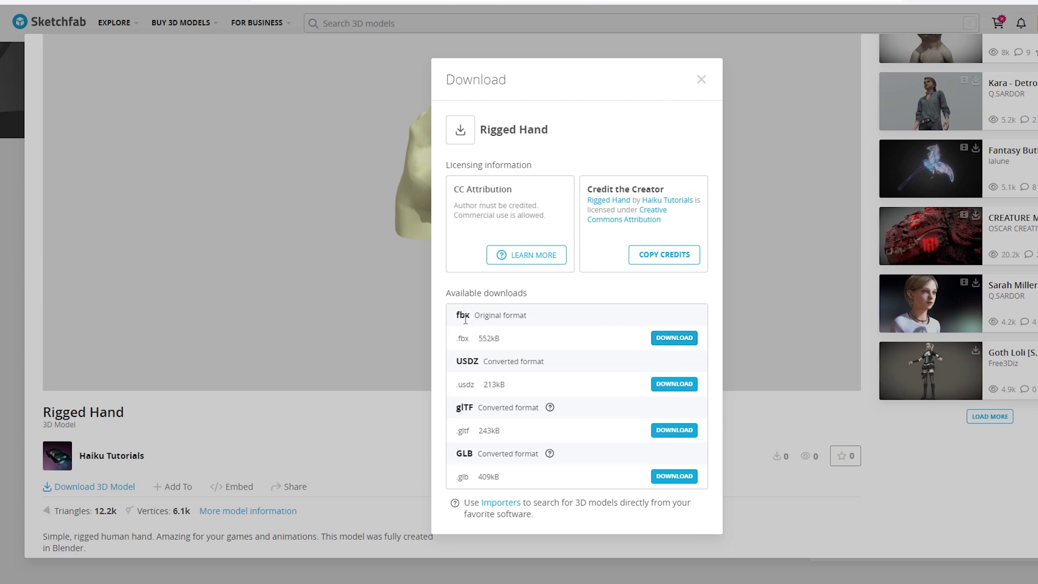
{"action": "left_click", "coordinate": [674, 337]}
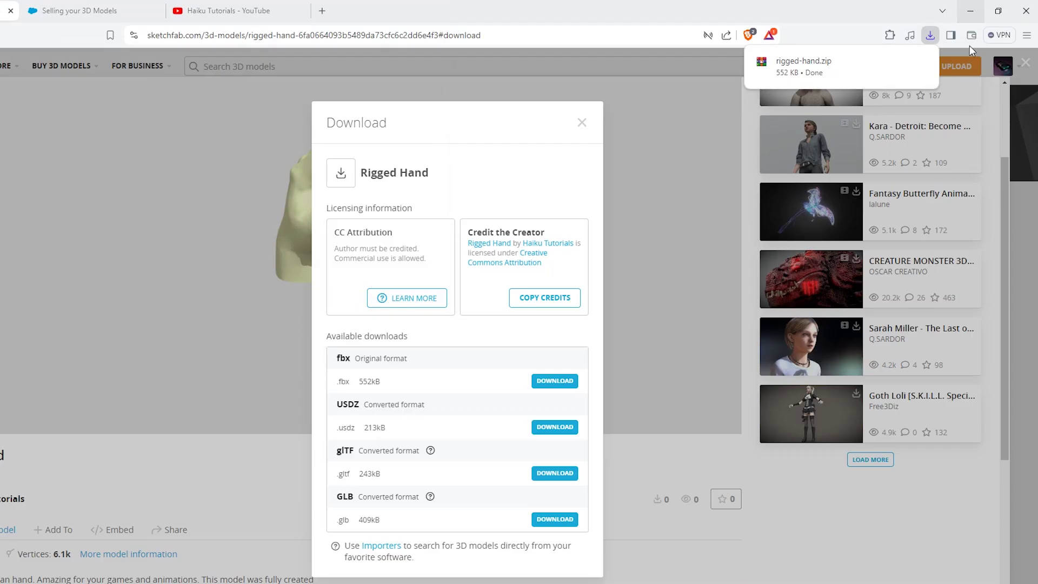
Show the downloaded rigged-hand archive in its Training folder and extract its contents there
{"action": "left_click", "coordinate": [902, 63]}
{"action": "left_click", "coordinate": [288, 190]}
{"action": "left_click_drag", "start_coordinate": [286, 19], "coordinate": [344, 52]}
{"action": "left_click", "coordinate": [189, 111]}
{"action": "right_click", "coordinate": [201, 111]}
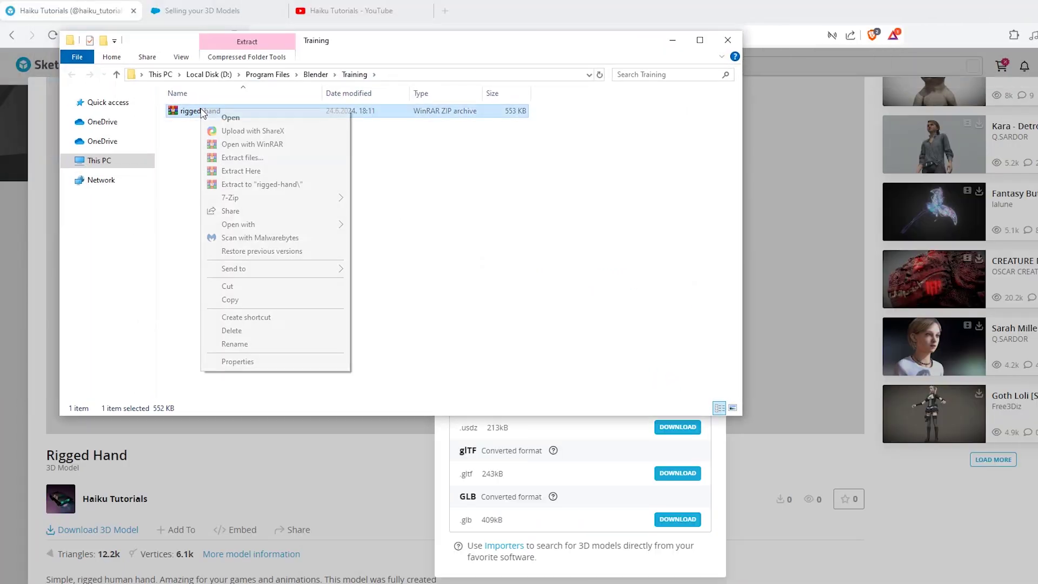
{"action": "left_click", "coordinate": [238, 170]}
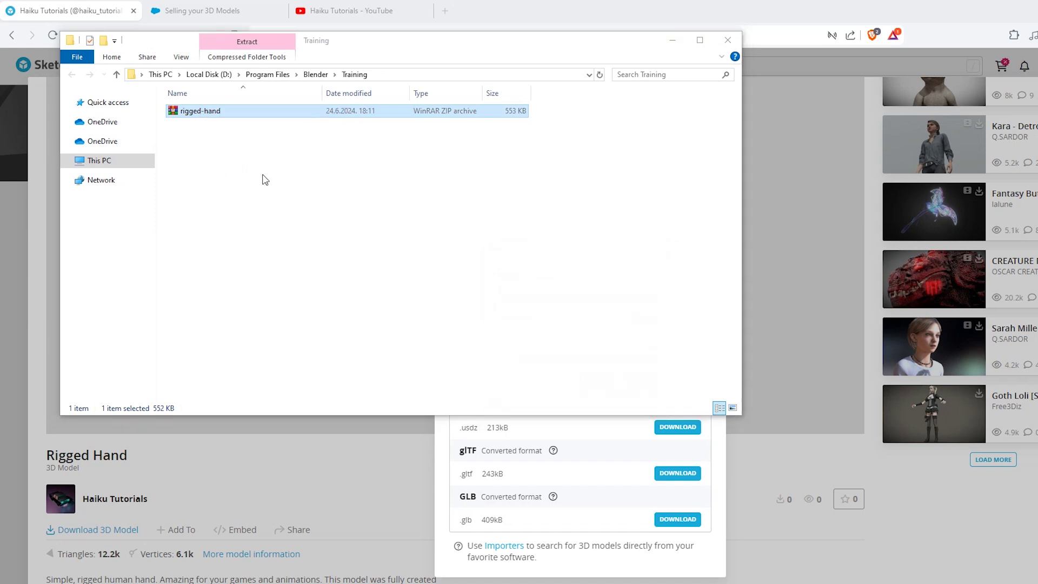
Open the extracted source folder containing the Hand file and copy the folder's path
{"action": "double_click", "coordinate": [195, 111]}
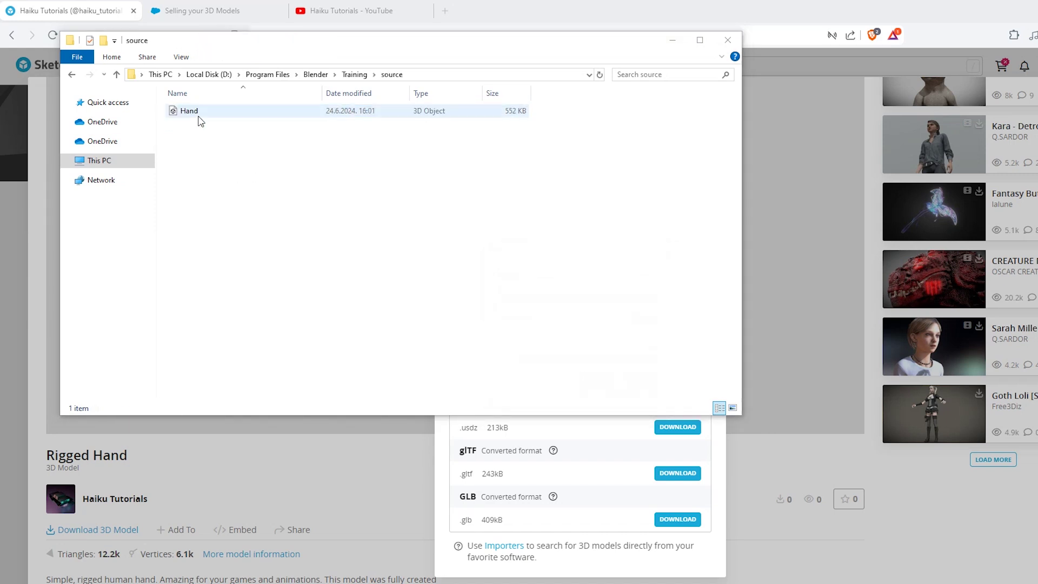
{"action": "left_click", "coordinate": [306, 75]}
{"action": "key", "text": "ctrl+c"}
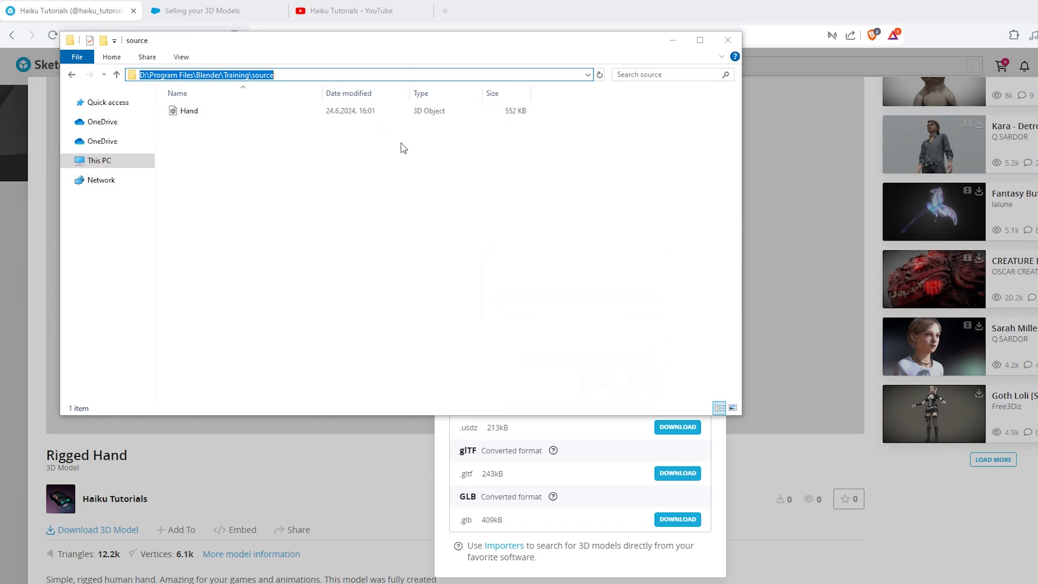
{"action": "left_click", "coordinate": [301, 76]}
{"action": "left_click", "coordinate": [431, 393]}
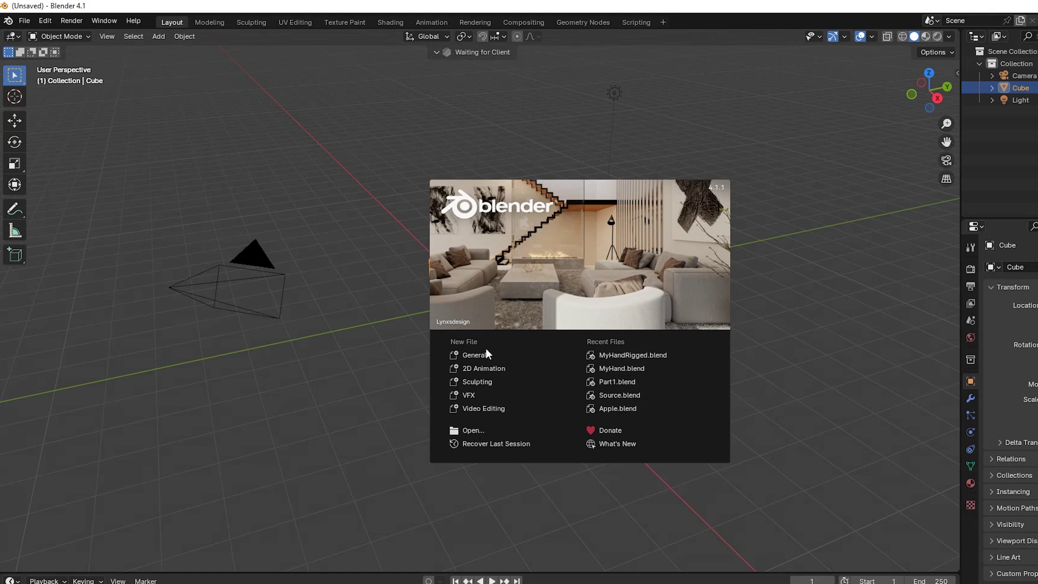
Start a new General file in Blender and delete the default cube, keeping the camera and light
{"action": "left_click", "coordinate": [481, 355]}
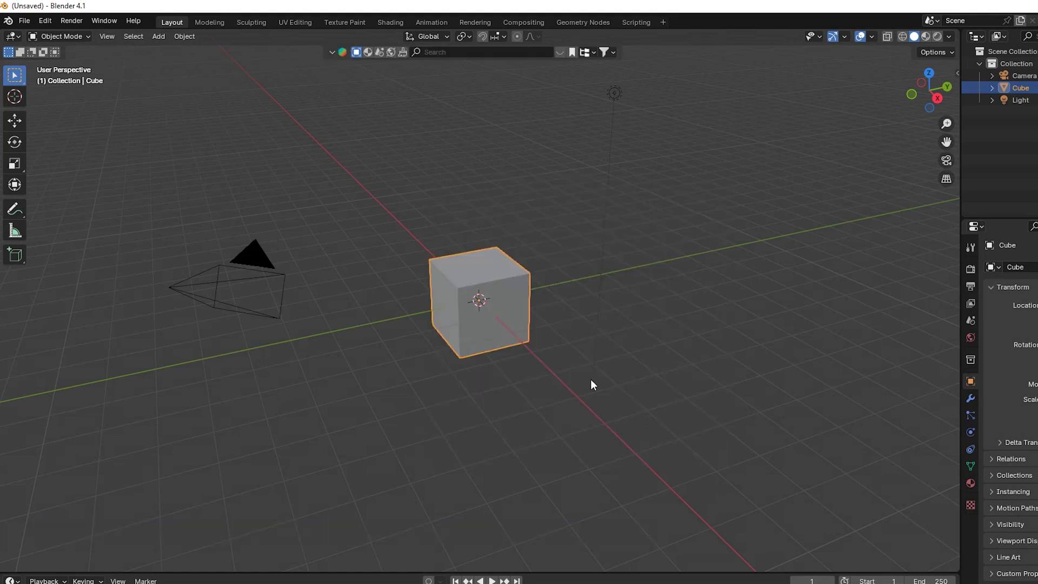
{"action": "left_click", "coordinate": [519, 294]}
{"action": "key", "text": "Delete"}
{"action": "scroll", "coordinate": [433, 254], "scroll_direction": "down", "scroll_amount": 2}
{"action": "left_click", "coordinate": [321, 266]}
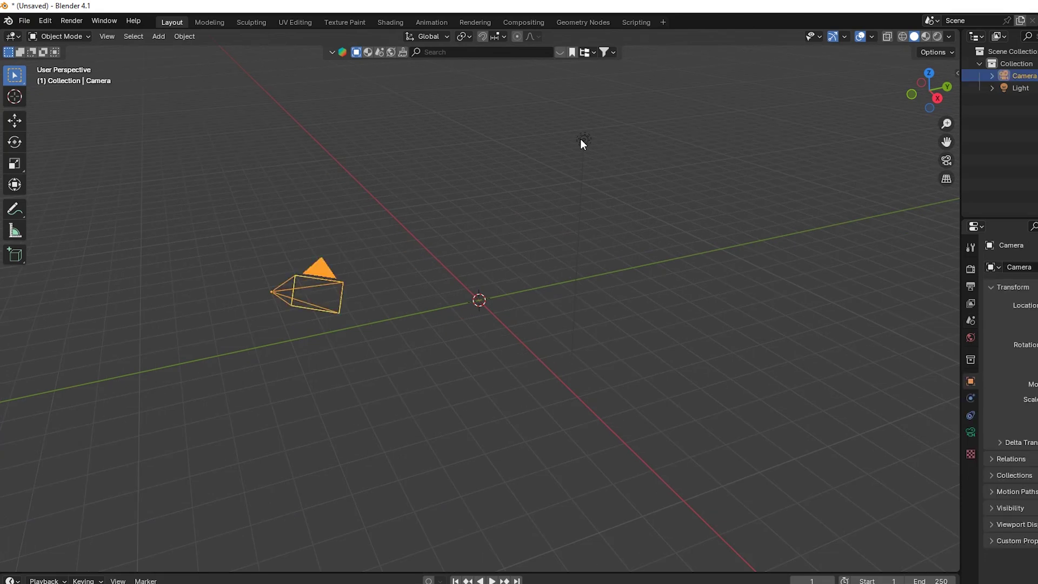
{"action": "left_click", "coordinate": [580, 140]}
{"action": "left_click", "coordinate": [323, 266]}
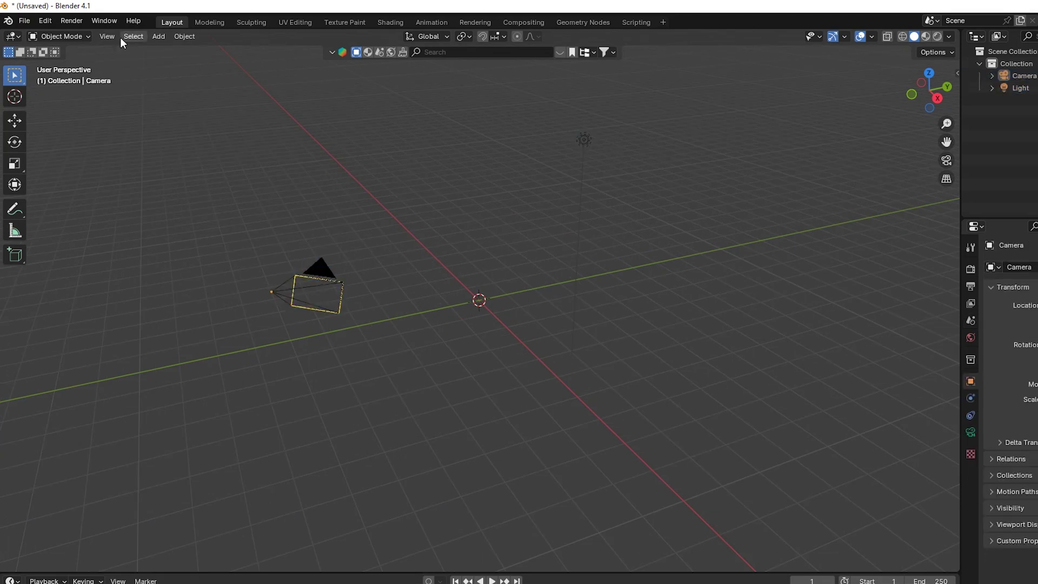
Import Hand.fbx as an FBX file from the folder D:\Program Files\Blender\Training\source
{"action": "left_click", "coordinate": [26, 24]}
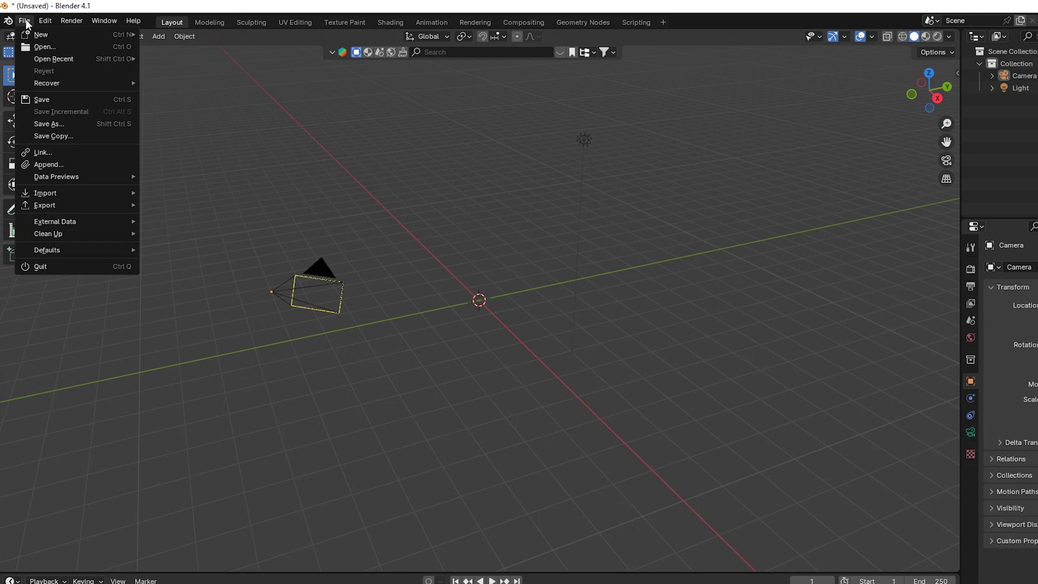
{"action": "mouse_move", "coordinate": [98, 191]}
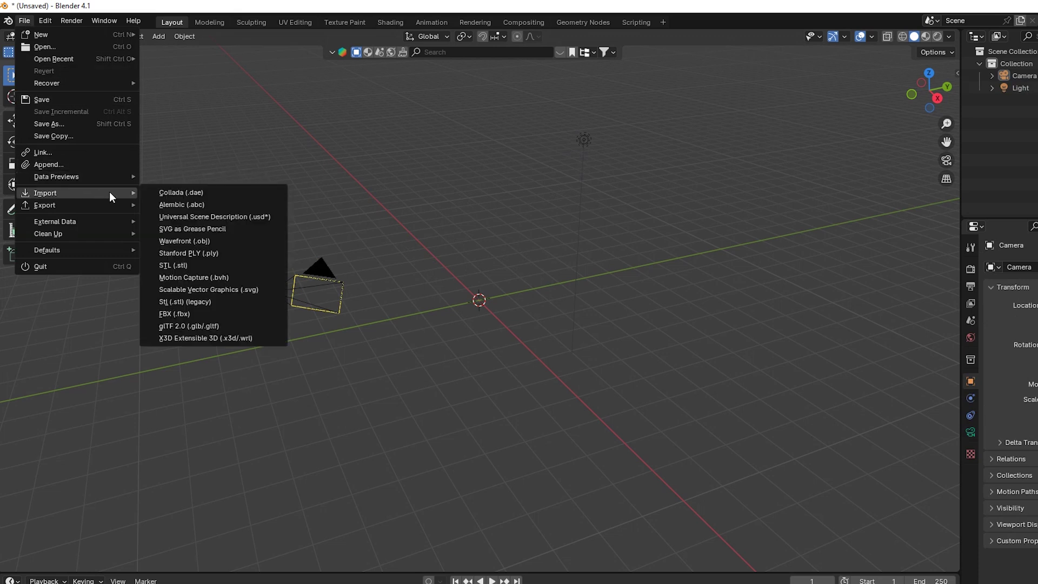
{"action": "left_click", "coordinate": [192, 313]}
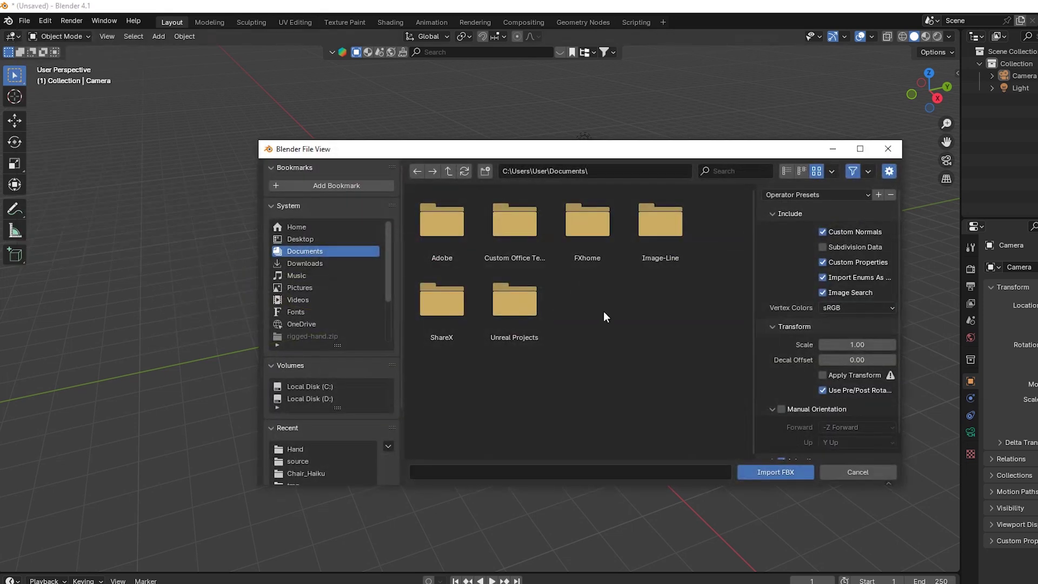
{"action": "left_click", "coordinate": [616, 171]}
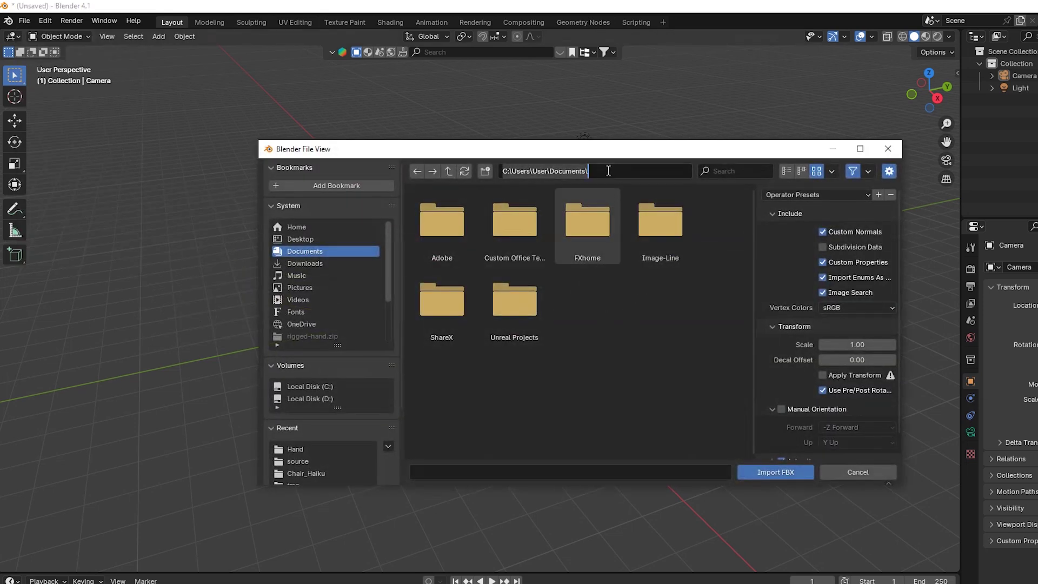
{"action": "key", "text": "ctrl+a"}
{"action": "key", "text": "ctrl+v"}
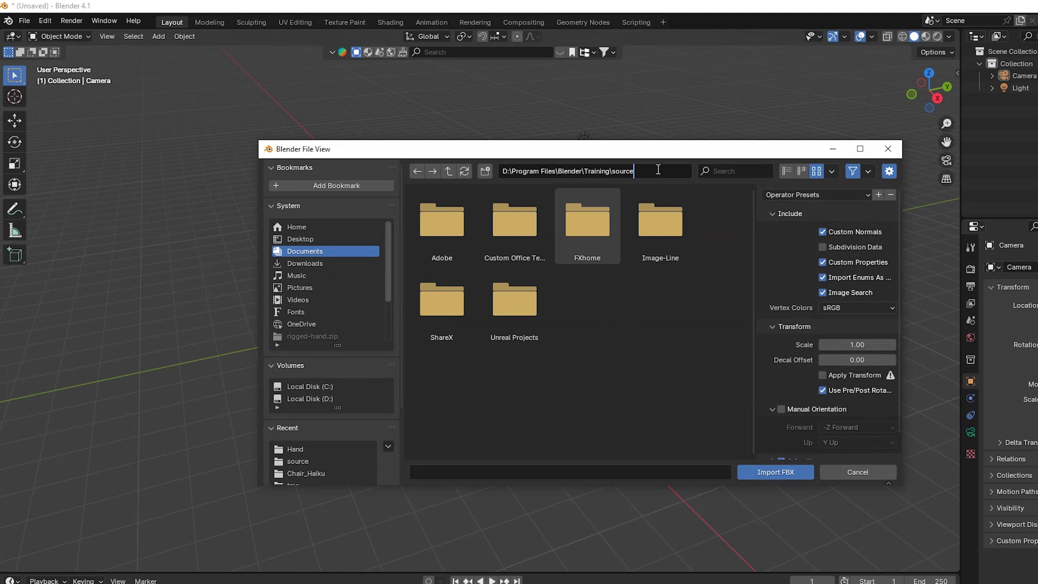
{"action": "key", "text": "Return"}
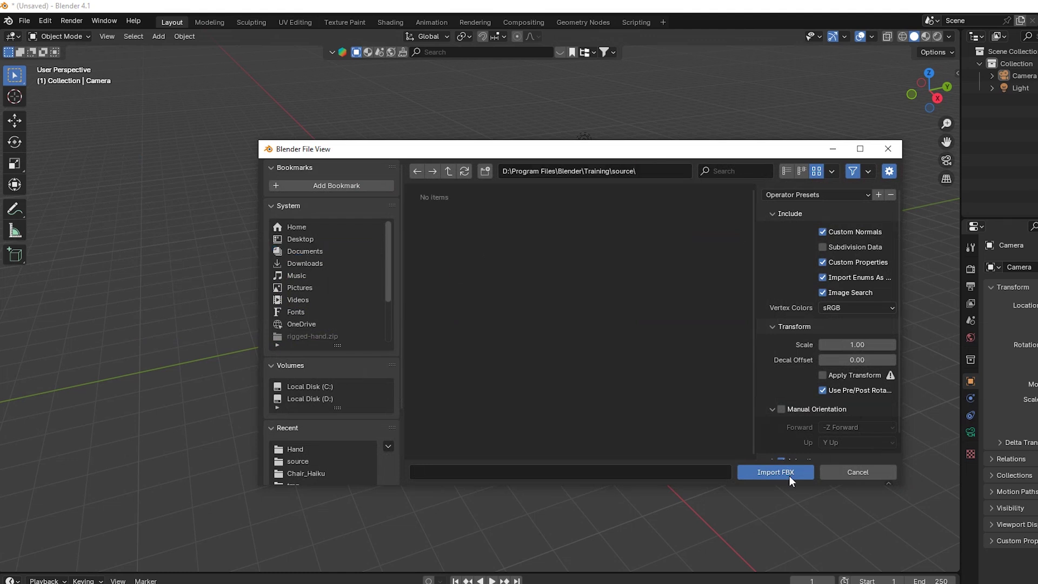
{"action": "left_click", "coordinate": [446, 230]}
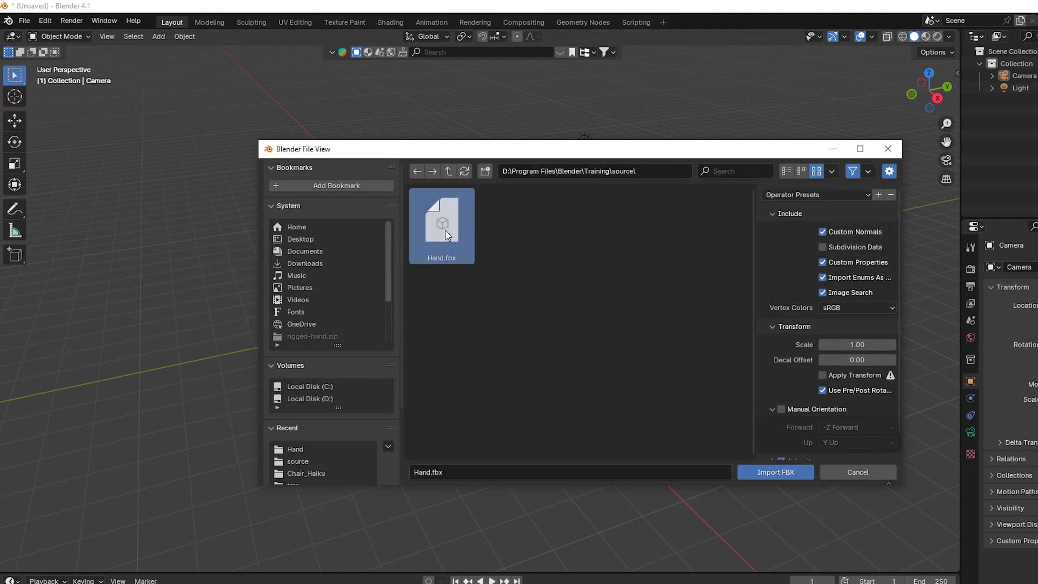
{"action": "left_click", "coordinate": [789, 471]}
Select the imported hand mesh together with its armature and scale them
{"action": "scroll", "coordinate": [481, 298], "scroll_direction": "up", "scroll_amount": 3}
{"action": "left_click", "coordinate": [426, 286]}
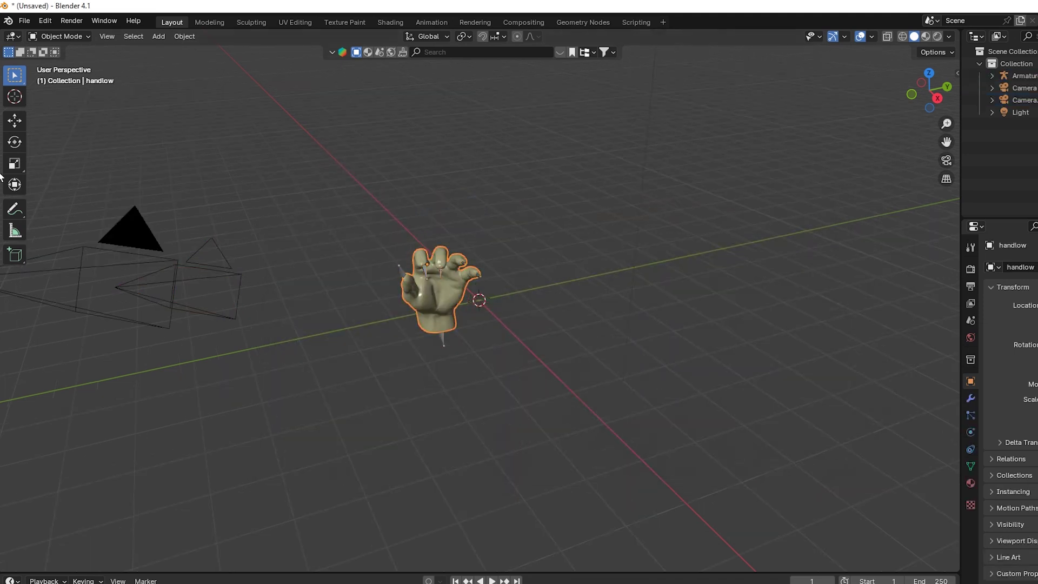
{"action": "left_click", "coordinate": [14, 163]}
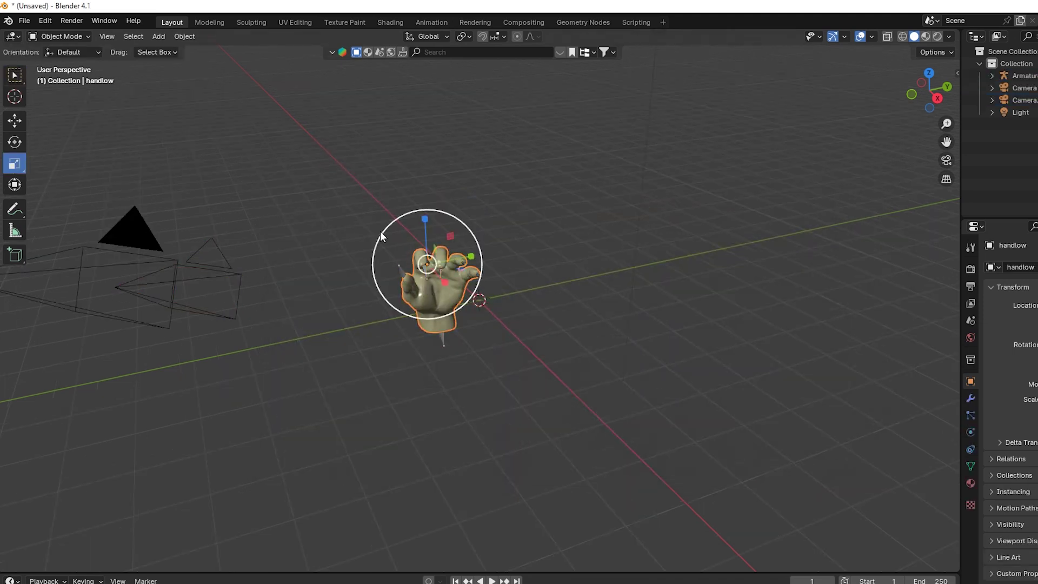
{"action": "left_click", "coordinate": [15, 118]}
{"action": "left_click_drag", "start_coordinate": [343, 189], "coordinate": [573, 386]}
{"action": "scroll", "coordinate": [378, 275], "scroll_direction": "up", "scroll_amount": 4}
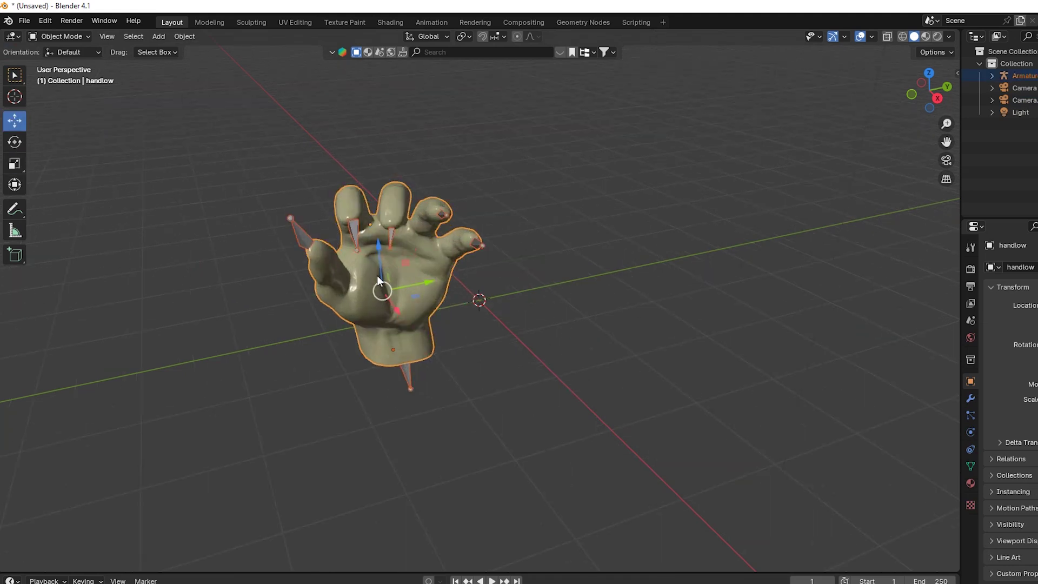
{"action": "left_click", "coordinate": [15, 164]}
{"action": "left_click_drag", "start_coordinate": [463, 269], "coordinate": [56, 157]}
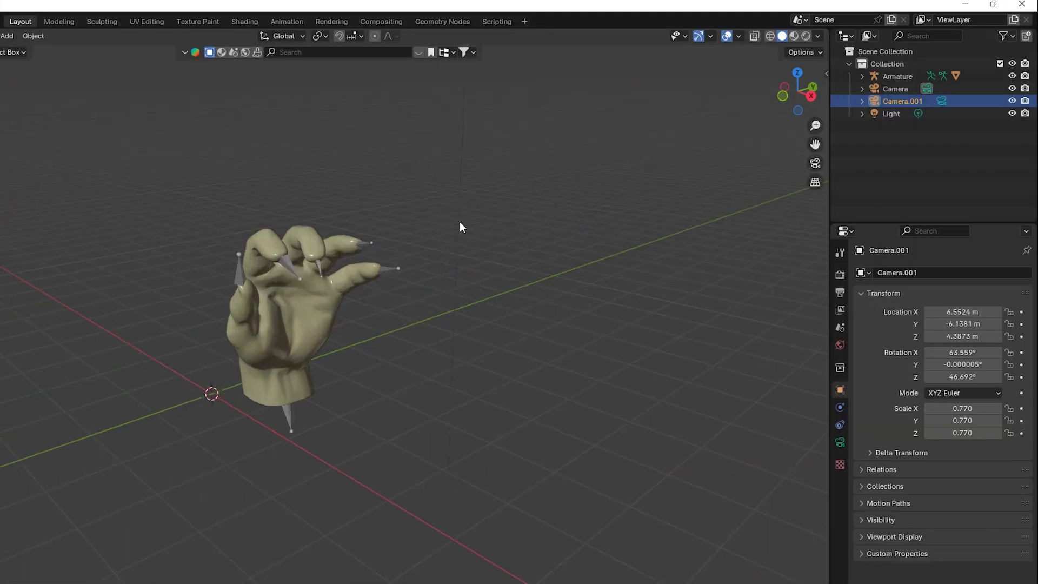
Delete the hand's armature and rename the remaining handlow mesh to Hand
{"action": "scroll", "coordinate": [500, 216], "scroll_direction": "up", "scroll_amount": 3}
{"action": "left_click", "coordinate": [573, 169]}
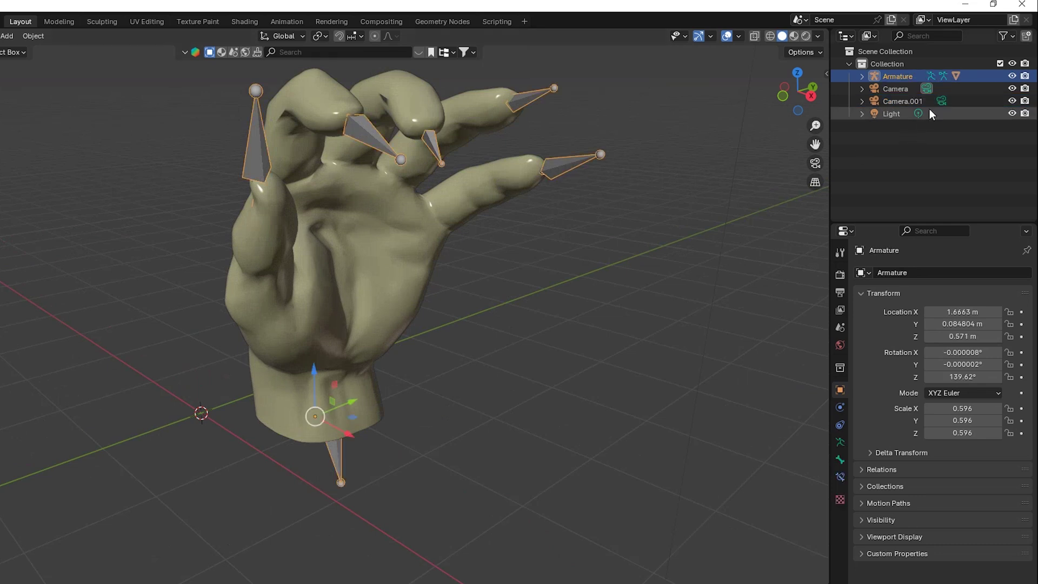
{"action": "key", "text": "Delete"}
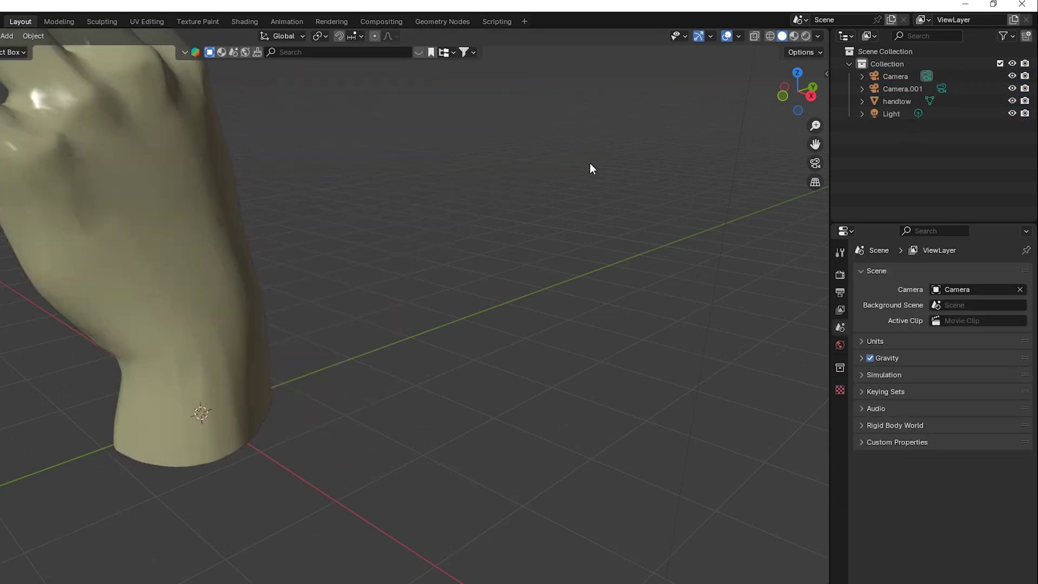
{"action": "scroll", "coordinate": [391, 209], "scroll_direction": "down", "scroll_amount": 4}
{"action": "middle_click_drag", "start_coordinate": [391, 209], "coordinate": [526, 228]}
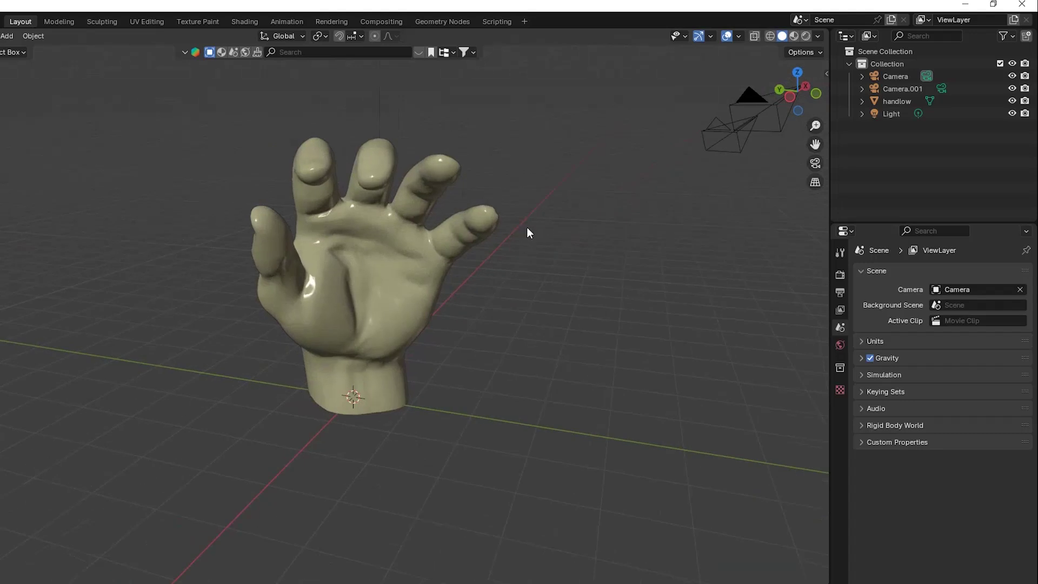
{"action": "left_click", "coordinate": [881, 101]}
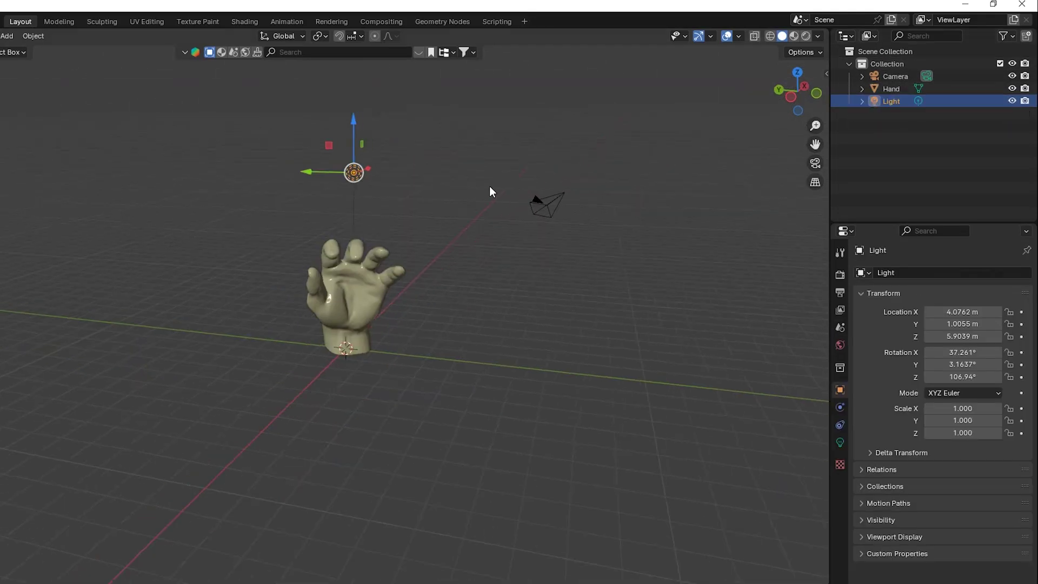
Move the light up and across the scene to about X -1.88 m and Z 8.87 m
{"action": "middle_click_drag", "start_coordinate": [491, 192], "coordinate": [476, 204]}
{"action": "scroll", "coordinate": [245, 182], "scroll_direction": "up", "scroll_amount": 3}
{"action": "left_click_drag", "start_coordinate": [224, 171], "coordinate": [425, 49]}
Look through the scene camera and scale the hand down to about 0.12
{"action": "left_click", "coordinate": [815, 163]}
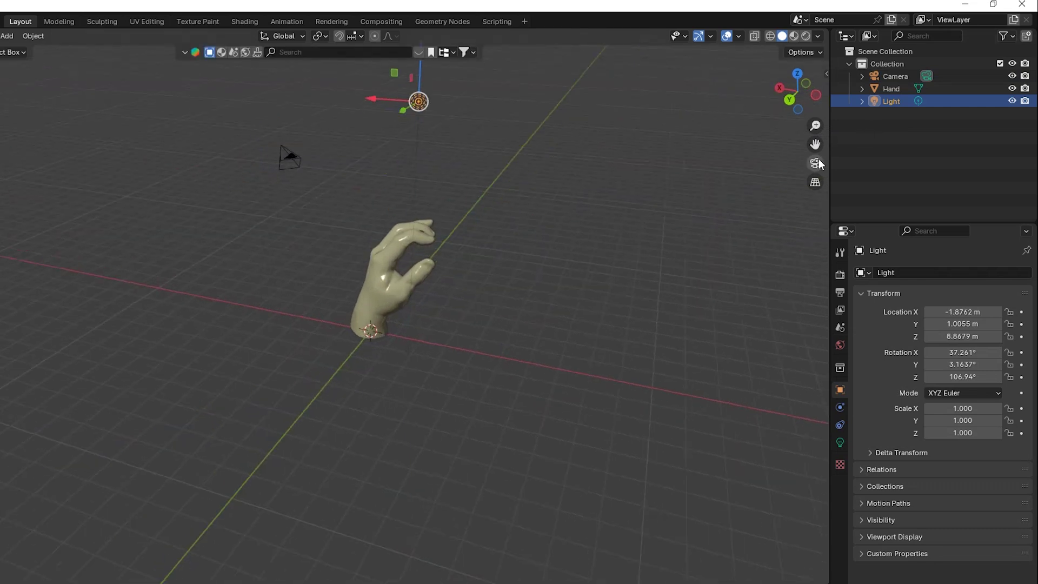
{"action": "scroll", "coordinate": [514, 212], "scroll_direction": "up", "scroll_amount": 1}
{"action": "left_click", "coordinate": [318, 243]}
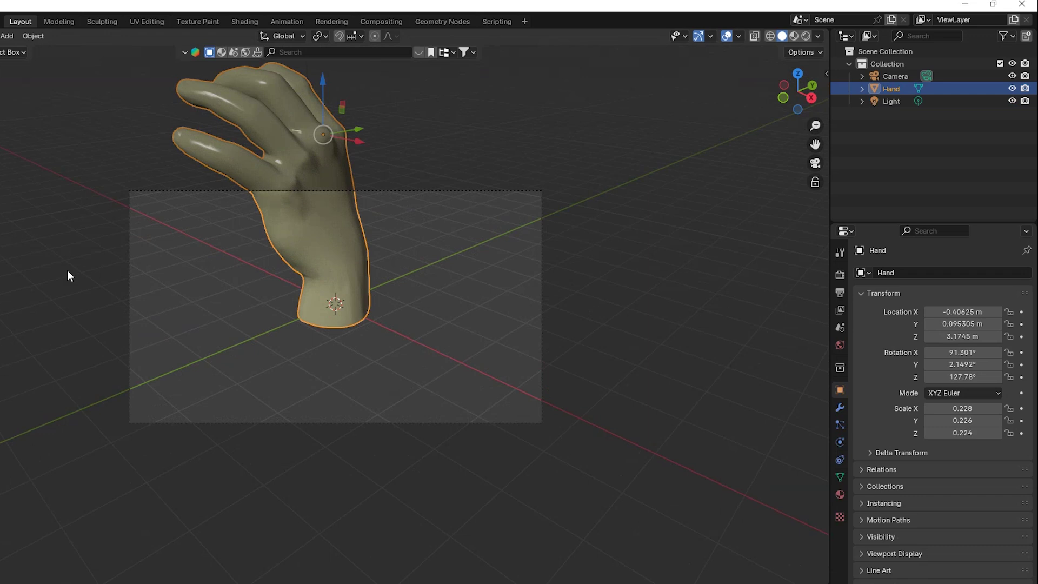
{"action": "key", "text": "shift+space"}
{"action": "key", "text": "s"}
{"action": "left_click_drag", "start_coordinate": [380, 114], "coordinate": [349, 143]}
Move the hand along the X and Z axes to about X 3.63 m and Z 2.25 m, checking it in camera view
{"action": "key", "text": "shift+space"}
{"action": "key", "text": "g"}
{"action": "middle_click_drag", "start_coordinate": [244, 160], "coordinate": [293, 171]}
{"action": "scroll", "coordinate": [325, 173], "scroll_direction": "down", "scroll_amount": 3}
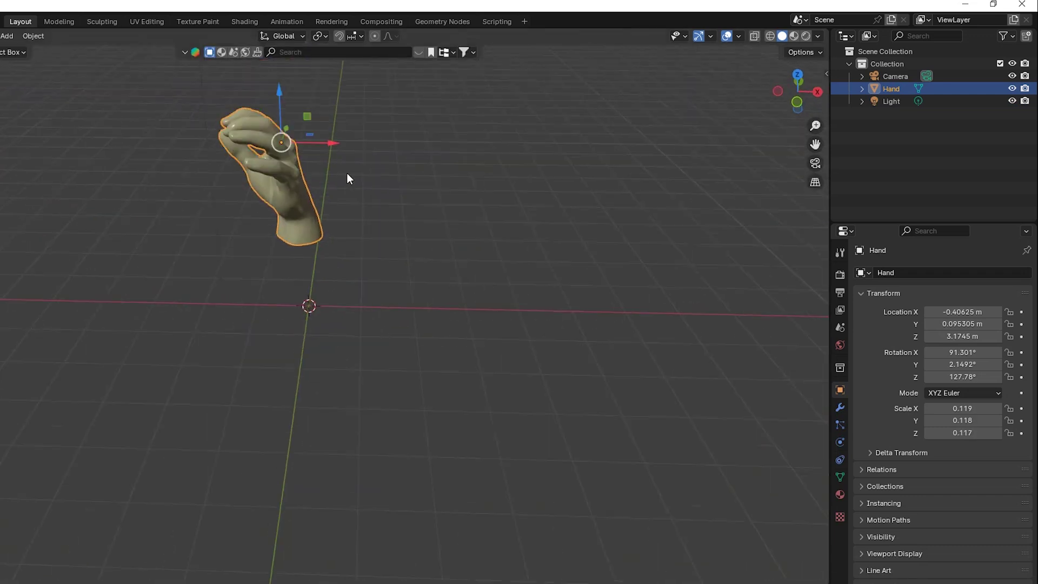
{"action": "left_click_drag", "start_coordinate": [349, 197], "coordinate": [505, 208]}
{"action": "key", "text": "KP_0"}
{"action": "left_click_drag", "start_coordinate": [537, 132], "coordinate": [528, 205]}
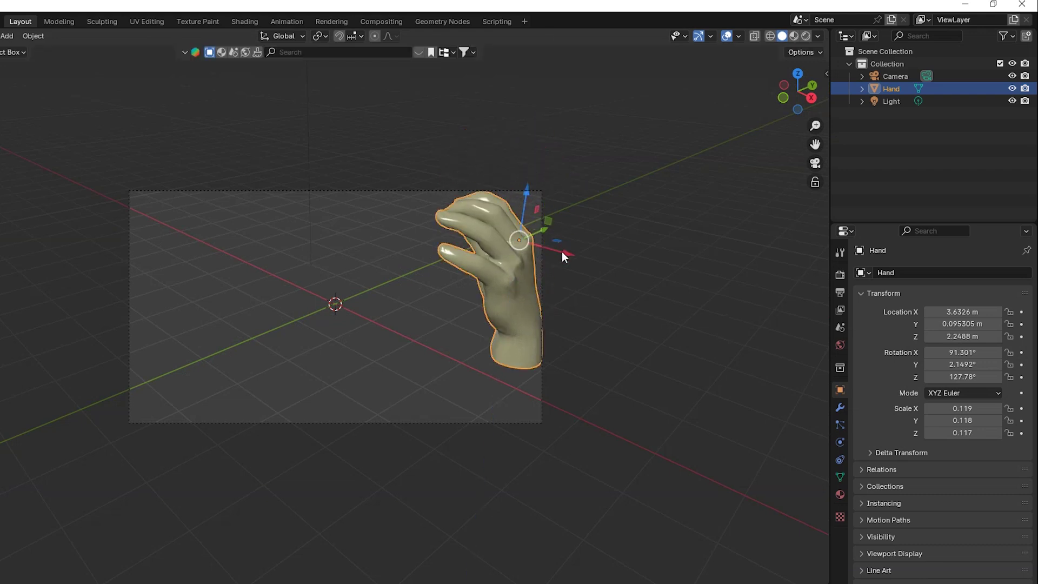
Move the hand toward the middle of the camera frame at about X 0.85 m, Z 1.54 m, and scale it to about 0.087
{"action": "left_click_drag", "start_coordinate": [562, 251], "coordinate": [455, 248]}
{"action": "left_click_drag", "start_coordinate": [428, 165], "coordinate": [429, 206]}
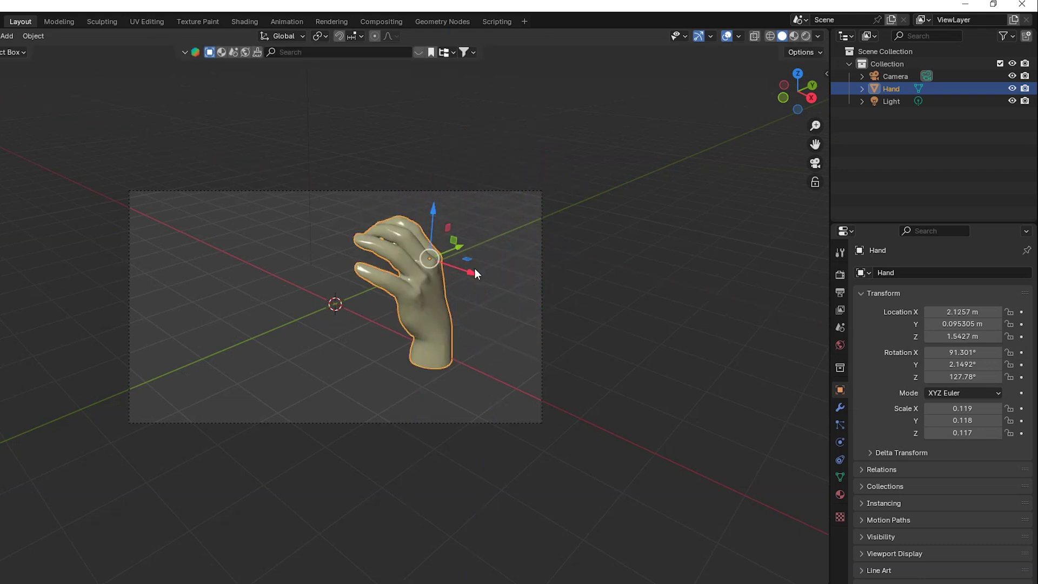
{"action": "left_click_drag", "start_coordinate": [474, 268], "coordinate": [414, 249]}
{"action": "key", "text": "s"}
{"action": "left_click", "coordinate": [322, 191]}
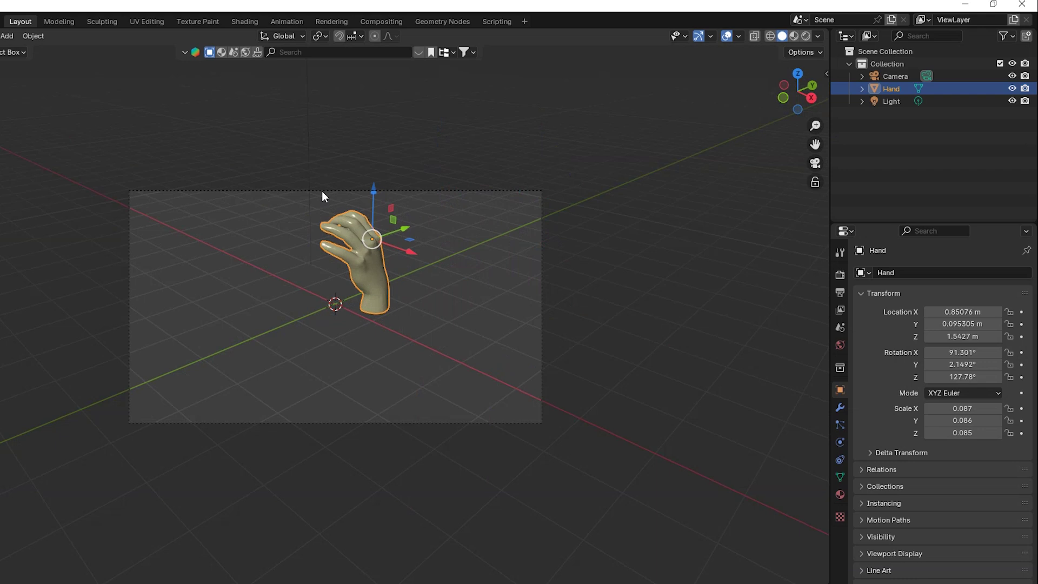
Lower the hand in the camera frame to about Z 1.22 m, deselect it and return to a free perspective view
{"action": "scroll", "coordinate": [323, 190], "scroll_direction": "up", "scroll_amount": 2}
{"action": "left_click_drag", "start_coordinate": [394, 161], "coordinate": [395, 191]}
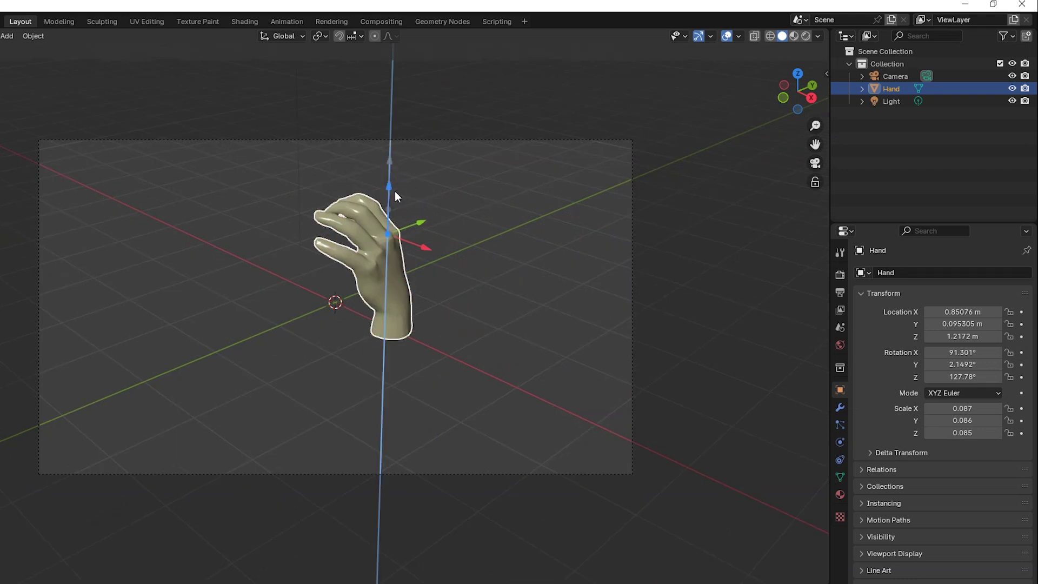
{"action": "key", "text": "KP_0"}
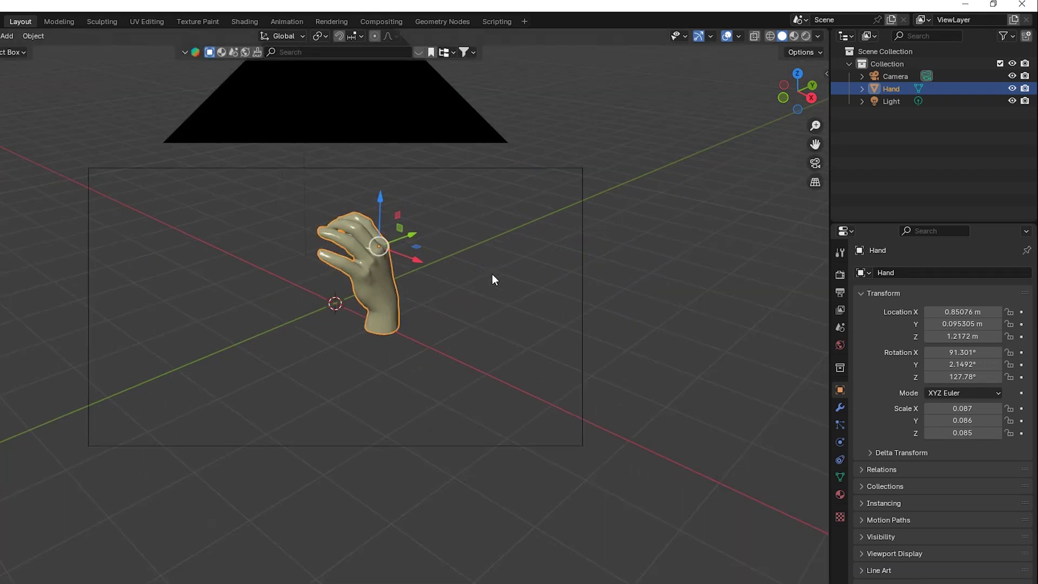
{"action": "left_click", "coordinate": [464, 265]}
{"action": "mouse_move", "coordinate": [465, 260]}
{"action": "middle_mouse_down"}
{"action": "mouse_move", "coordinate": [538, 254]}
{"action": "mouse_move", "coordinate": [480, 235]}
{"action": "mouse_move", "coordinate": [460, 274]}
{"action": "middle_mouse_up"}
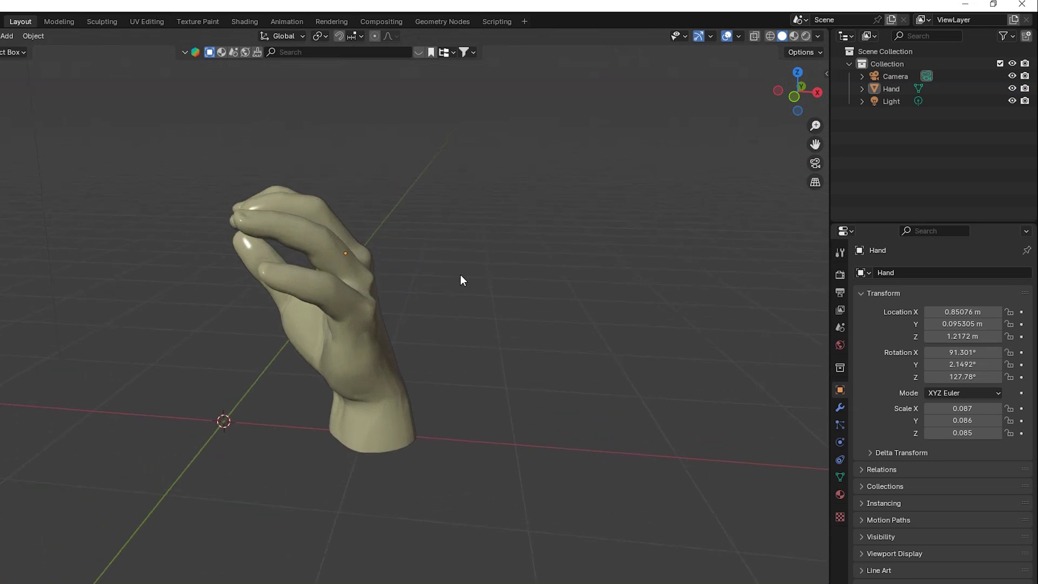
Add a single-bone armature to the scene and switch the viewport to wireframe display
{"action": "key", "text": "shift+a"}
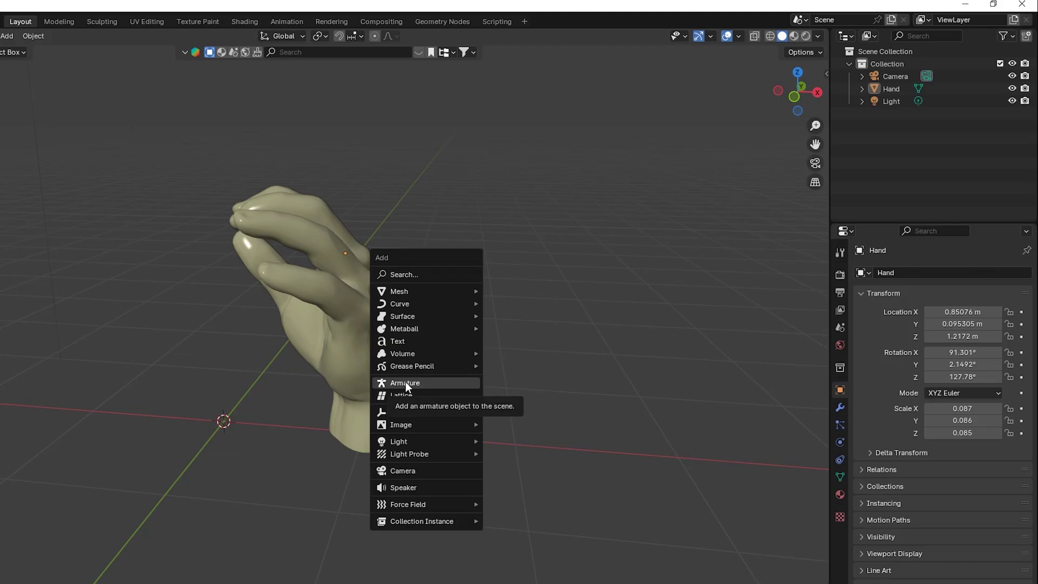
{"action": "left_click", "coordinate": [355, 323]}
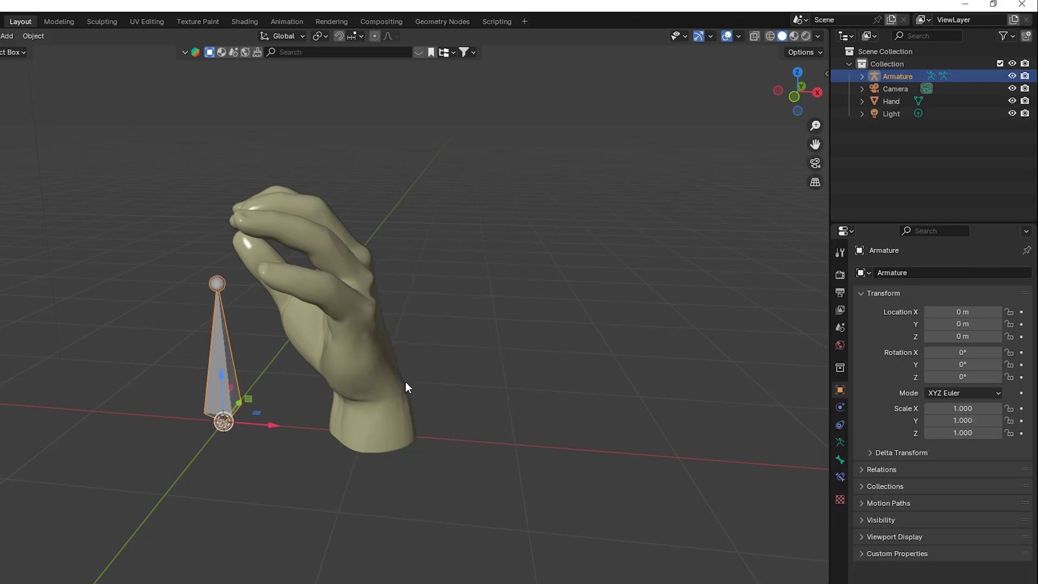
{"action": "middle_click_drag", "start_coordinate": [431, 387], "coordinate": [430, 327], "text": "shift"}
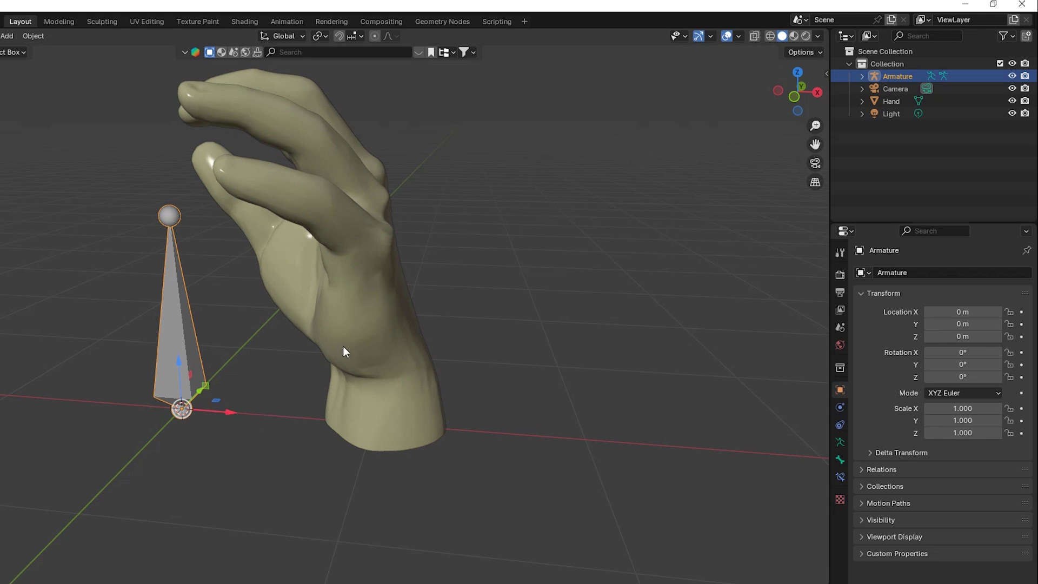
{"action": "key", "text": "shift+z"}
Move the armature along the X axis to about 1.08 m, under the hand's wrist
{"action": "left_click_drag", "start_coordinate": [227, 412], "coordinate": [438, 426]}
{"action": "scroll", "coordinate": [470, 425], "scroll_direction": "up", "scroll_amount": 2}
{"action": "middle_click_drag", "start_coordinate": [419, 449], "coordinate": [436, 403]}
{"action": "scroll", "coordinate": [381, 445], "scroll_direction": "up", "scroll_amount": 1}
{"action": "scroll", "coordinate": [436, 403], "scroll_direction": "down", "scroll_amount": 3}
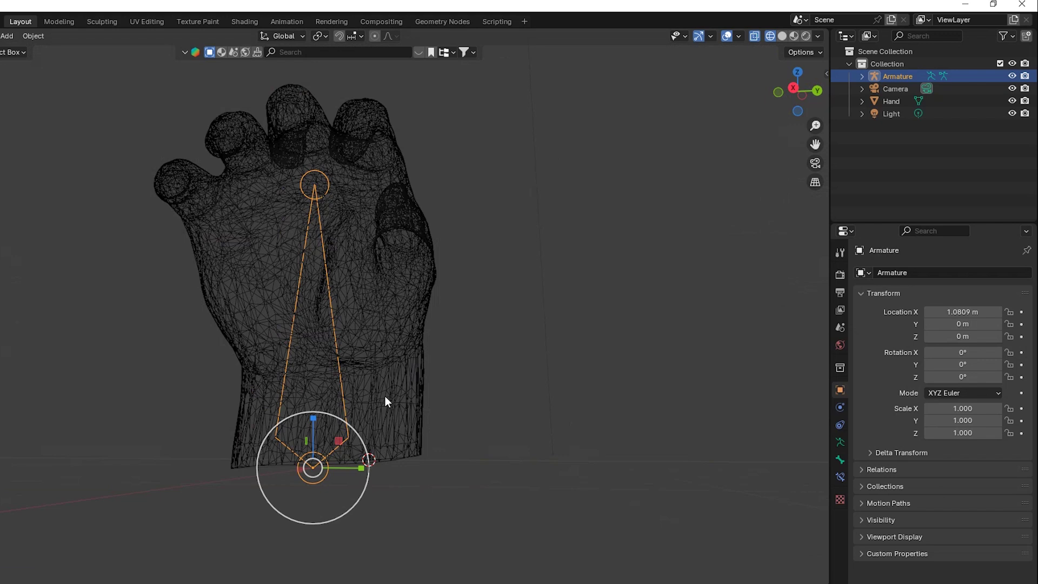
Center the armature in the wrist at about Y 0.063 m and scale it down to about 0.176
{"action": "left_click_drag", "start_coordinate": [362, 428], "coordinate": [321, 468]}
{"action": "scroll", "coordinate": [427, 428], "scroll_direction": "up", "scroll_amount": 3}
{"action": "middle_click_drag", "start_coordinate": [427, 429], "coordinate": [400, 427]}
{"action": "middle_click_drag", "start_coordinate": [535, 430], "coordinate": [494, 450]}
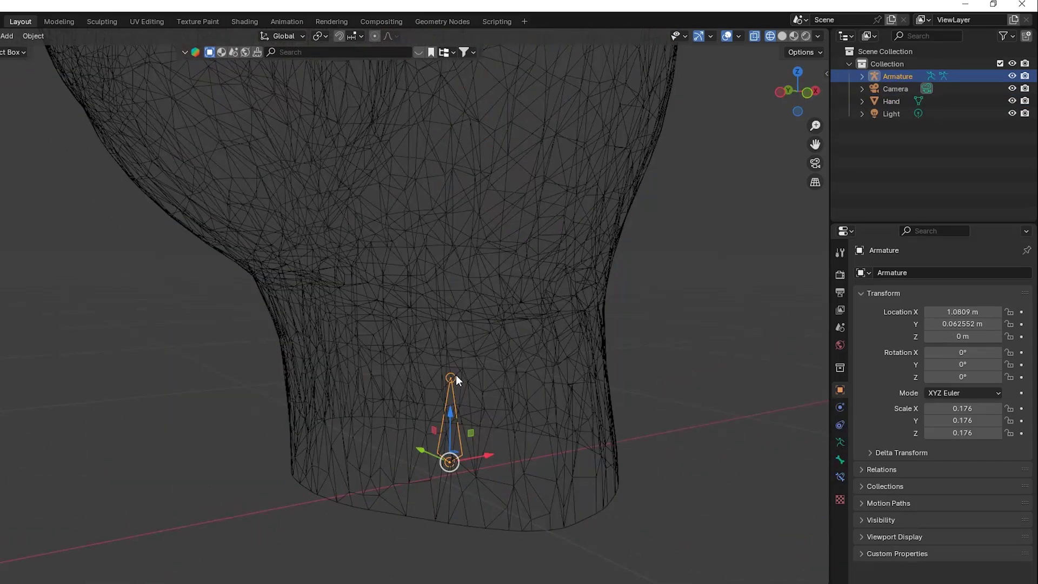
{"action": "scroll", "coordinate": [479, 369], "scroll_direction": "down", "scroll_amount": 3}
{"action": "middle_click_drag", "start_coordinate": [480, 369], "coordinate": [392, 393]}
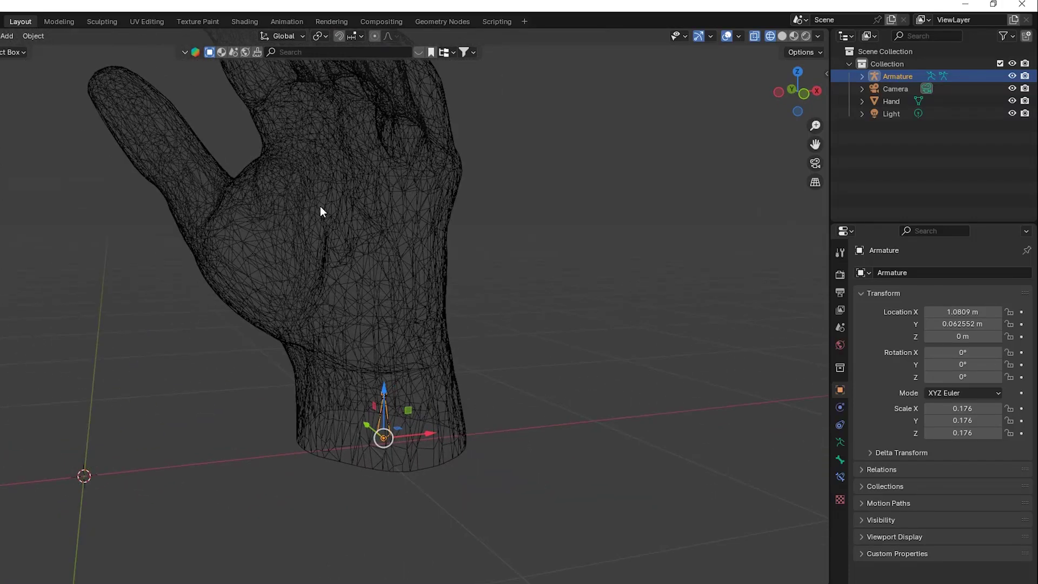
Enter Edit Mode on the small armature inside the wrist
{"action": "middle_click_drag", "start_coordinate": [342, 247], "coordinate": [297, 329]}
{"action": "middle_click_drag", "start_coordinate": [336, 295], "coordinate": [435, 349]}
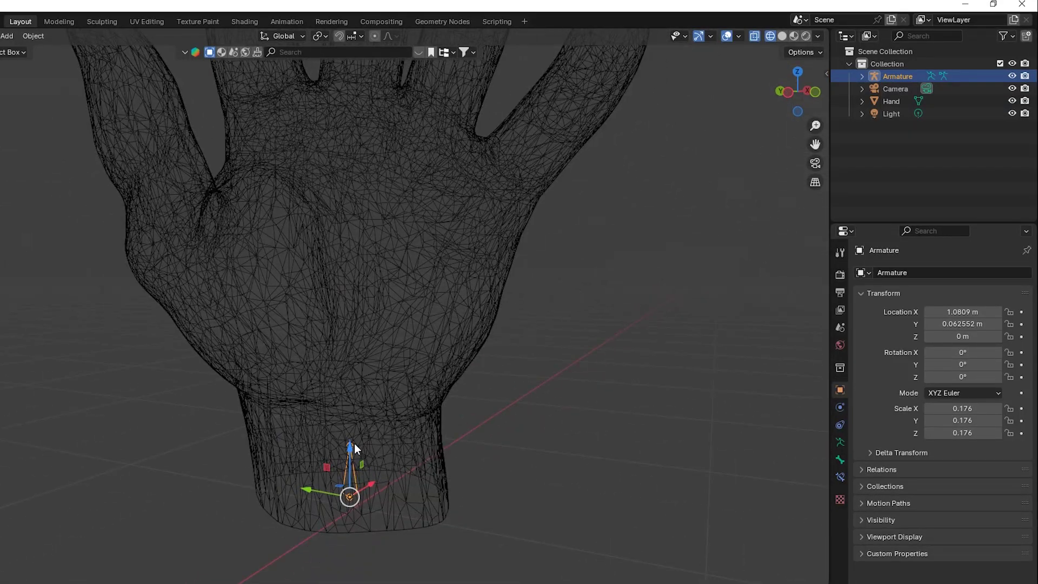
{"action": "left_click", "coordinate": [354, 444]}
{"action": "left_click", "coordinate": [350, 447]}
{"action": "middle_click_drag", "start_coordinate": [351, 445], "coordinate": [429, 362]}
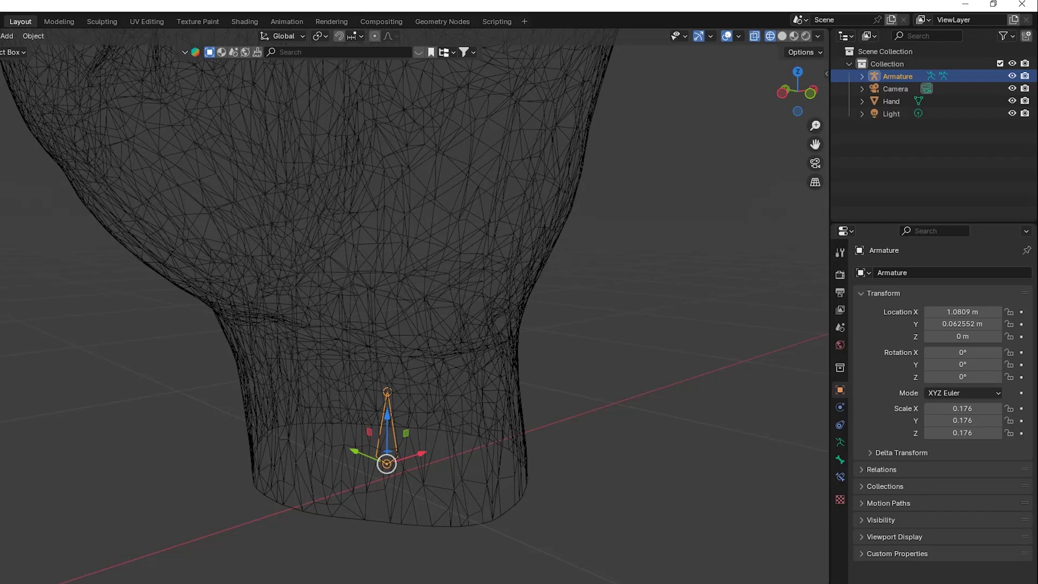
{"action": "key", "text": "Tab"}
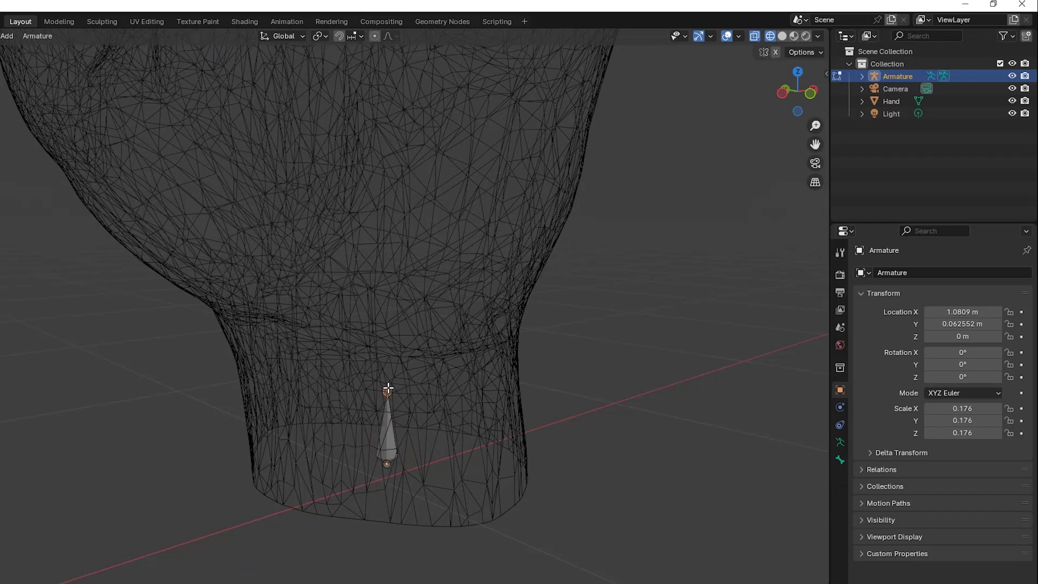
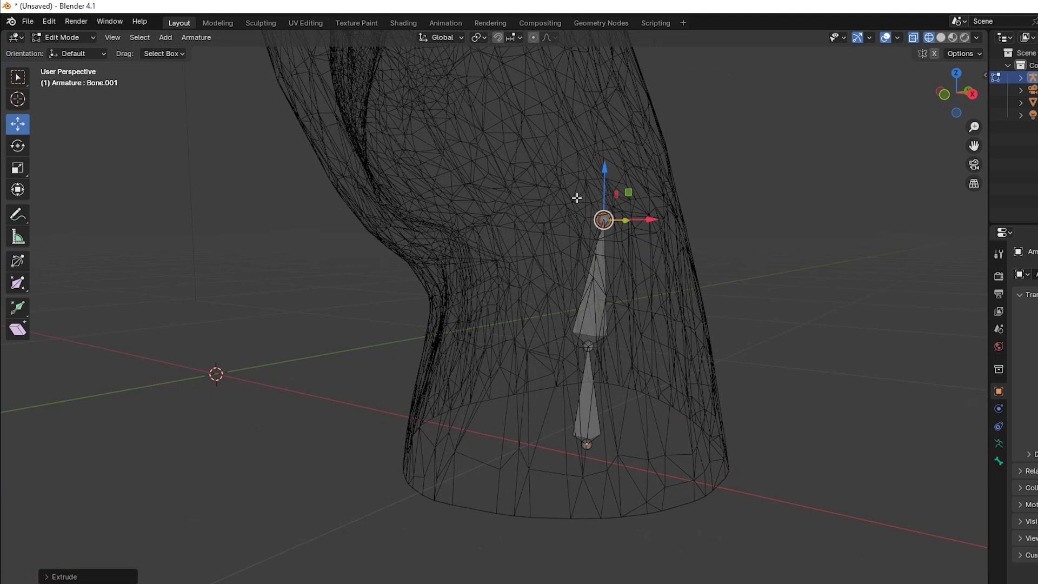
Move the tip of the second wrist bone so it sits centered inside the wrist, checking from several sides
{"action": "left_click_drag", "start_coordinate": [654, 217], "coordinate": [627, 220]}
{"action": "middle_click_drag", "start_coordinate": [627, 220], "coordinate": [566, 292]}
{"action": "left_click_drag", "start_coordinate": [588, 228], "coordinate": [581, 222]}
{"action": "middle_click_drag", "start_coordinate": [582, 222], "coordinate": [556, 301]}
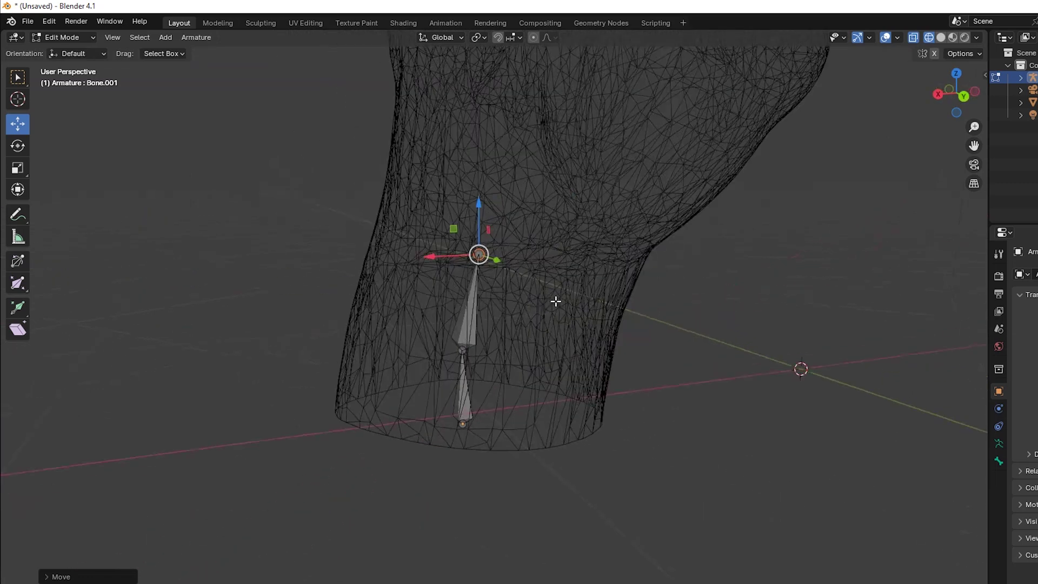
{"action": "middle_click_drag", "start_coordinate": [449, 287], "coordinate": [524, 283]}
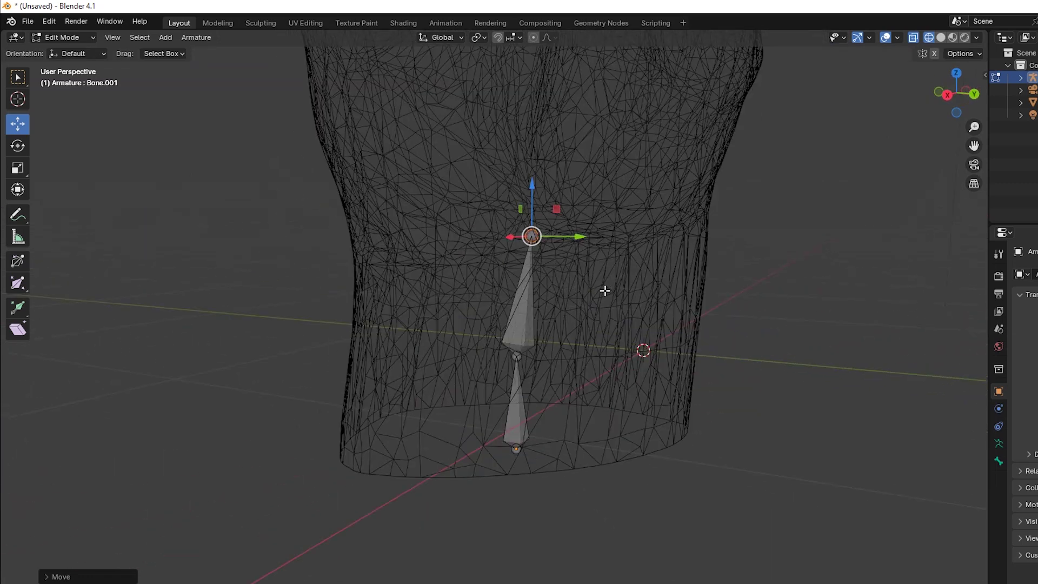
{"action": "middle_click_drag", "start_coordinate": [470, 255], "coordinate": [648, 244]}
{"action": "middle_click_drag", "start_coordinate": [501, 229], "coordinate": [577, 229]}
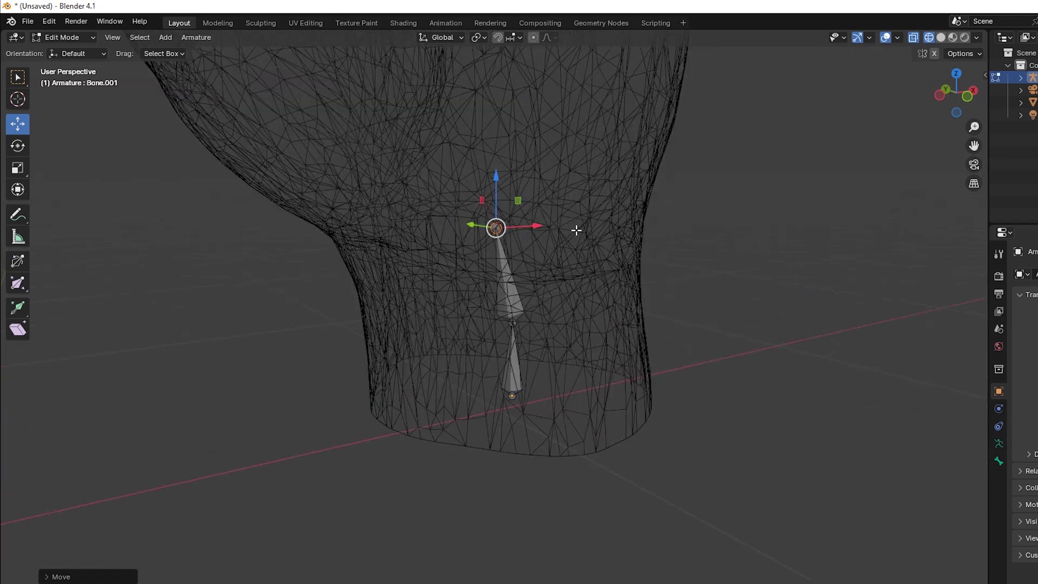
Extrude a bone from the tip of the upper wrist bone toward the base of the thumb
{"action": "scroll", "coordinate": [539, 241], "scroll_direction": "down", "scroll_amount": 3}
{"action": "middle_click_drag", "start_coordinate": [493, 240], "coordinate": [598, 326]}
{"action": "scroll", "coordinate": [599, 327], "scroll_direction": "down", "scroll_amount": 5}
{"action": "scroll", "coordinate": [572, 297], "scroll_direction": "up", "scroll_amount": 5}
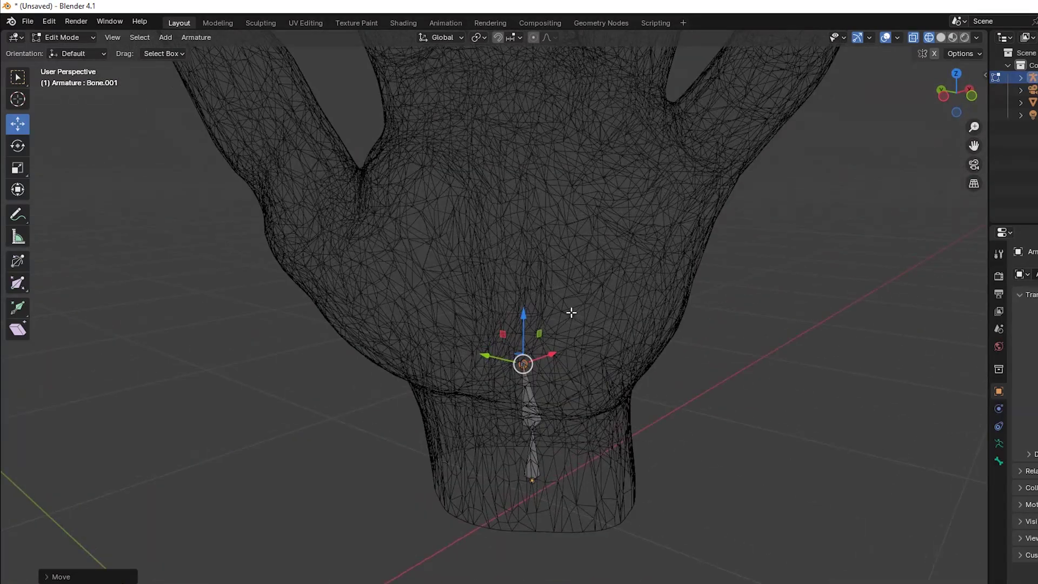
{"action": "key", "text": "e"}
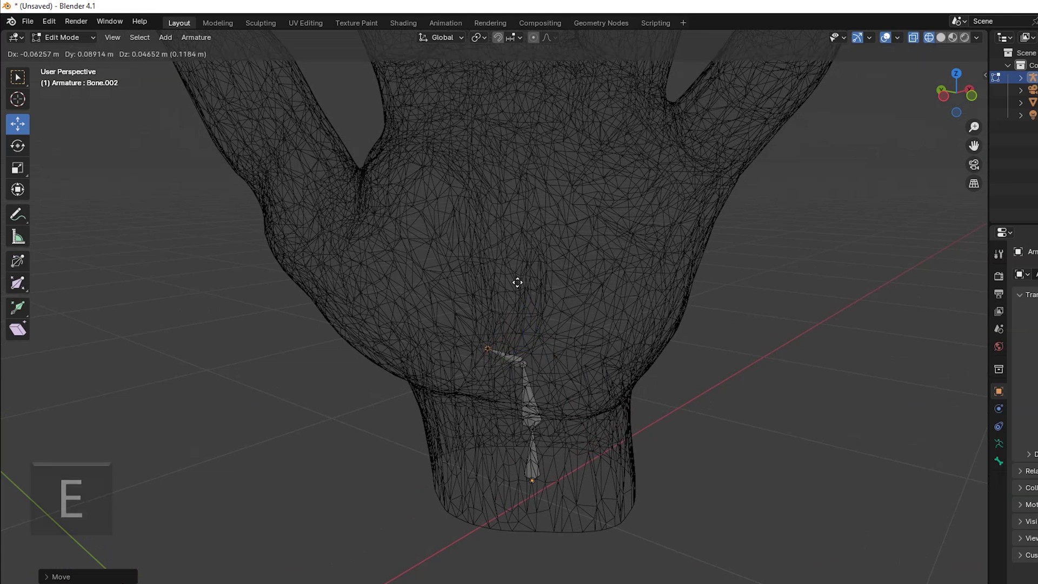
{"action": "left_click", "coordinate": [440, 229]}
{"action": "middle_click_drag", "start_coordinate": [440, 229], "coordinate": [406, 282]}
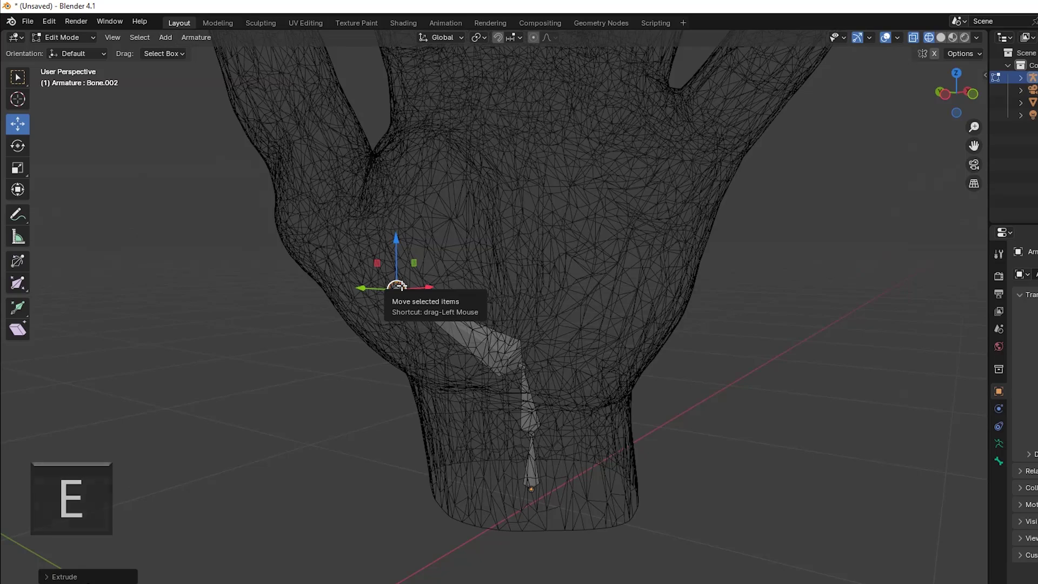
Move the new bone's tip into the flesh of the palm at the thumb's base
{"action": "middle_click_drag", "start_coordinate": [397, 289], "coordinate": [454, 308]}
{"action": "left_click_drag", "start_coordinate": [375, 319], "coordinate": [470, 327]}
{"action": "mouse_move", "coordinate": [470, 327]}
{"action": "middle_mouse_down"}
{"action": "mouse_move", "coordinate": [492, 343]}
{"action": "mouse_move", "coordinate": [488, 327]}
{"action": "middle_mouse_up"}
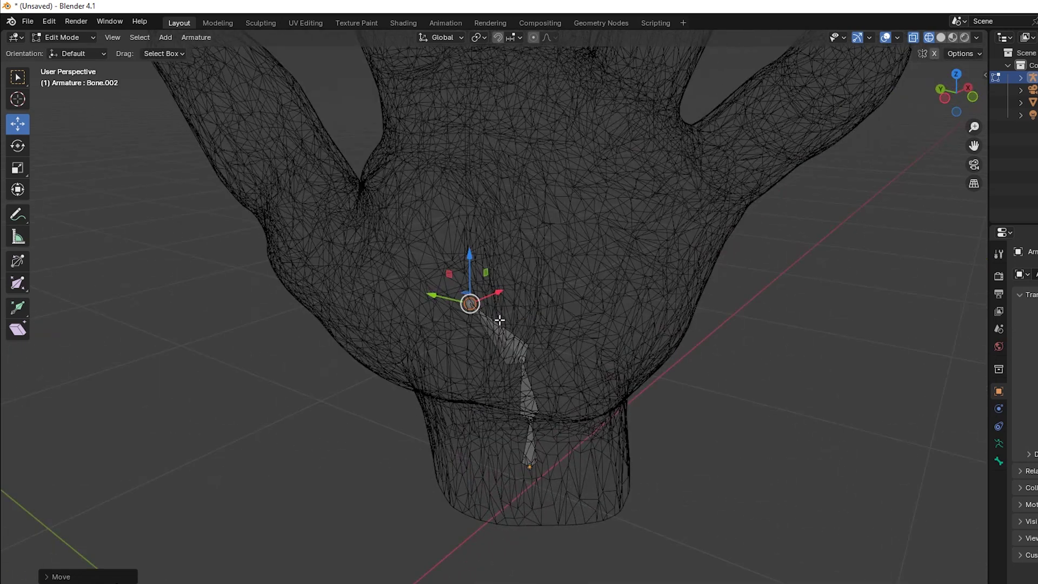
{"action": "left_click_drag", "start_coordinate": [498, 294], "coordinate": [455, 310]}
{"action": "left_click_drag", "start_coordinate": [387, 312], "coordinate": [370, 307]}
{"action": "scroll", "coordinate": [458, 297], "scroll_direction": "down", "scroll_amount": 1}
{"action": "middle_click_drag", "start_coordinate": [459, 297], "coordinate": [494, 300]}
{"action": "scroll", "coordinate": [489, 297], "scroll_direction": "up", "scroll_amount": 2}
{"action": "left_click_drag", "start_coordinate": [353, 303], "coordinate": [338, 299]}
{"action": "scroll", "coordinate": [396, 282], "scroll_direction": "down", "scroll_amount": 1}
{"action": "scroll", "coordinate": [434, 285], "scroll_direction": "up", "scroll_amount": 1}
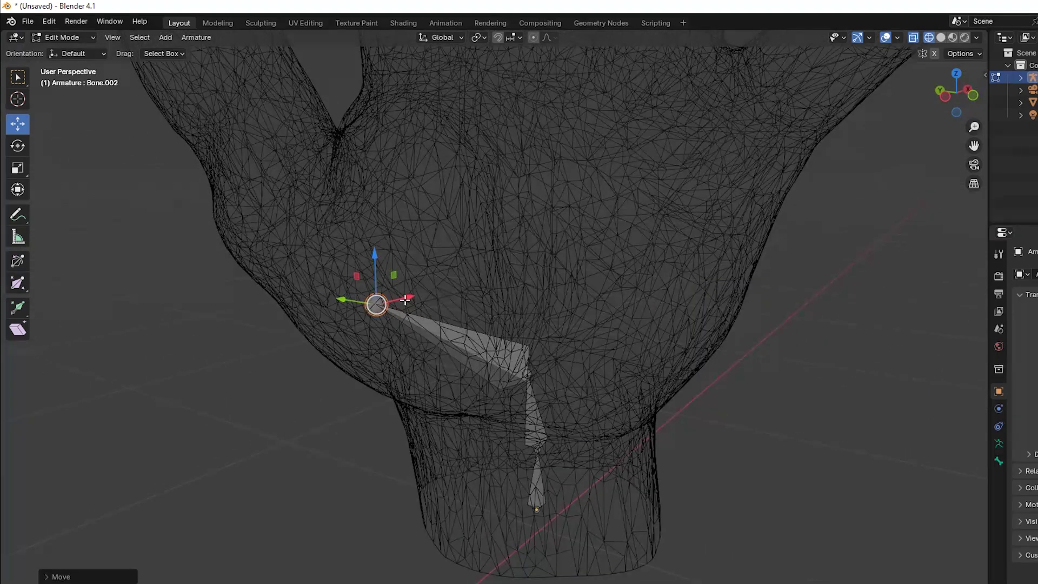
{"action": "scroll", "coordinate": [507, 300], "scroll_direction": "down", "scroll_amount": 2}
{"action": "scroll", "coordinate": [455, 289], "scroll_direction": "up", "scroll_amount": 1}
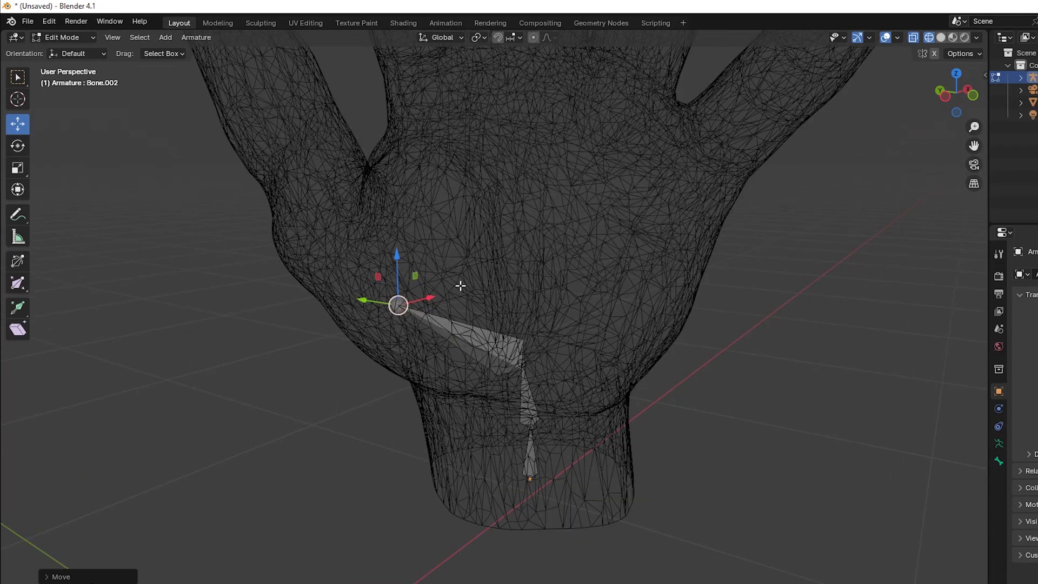
Extrude another bone from the thumb-base joint up toward the start of the thumb
{"action": "middle_click_drag", "start_coordinate": [493, 291], "coordinate": [519, 342], "text": "shift"}
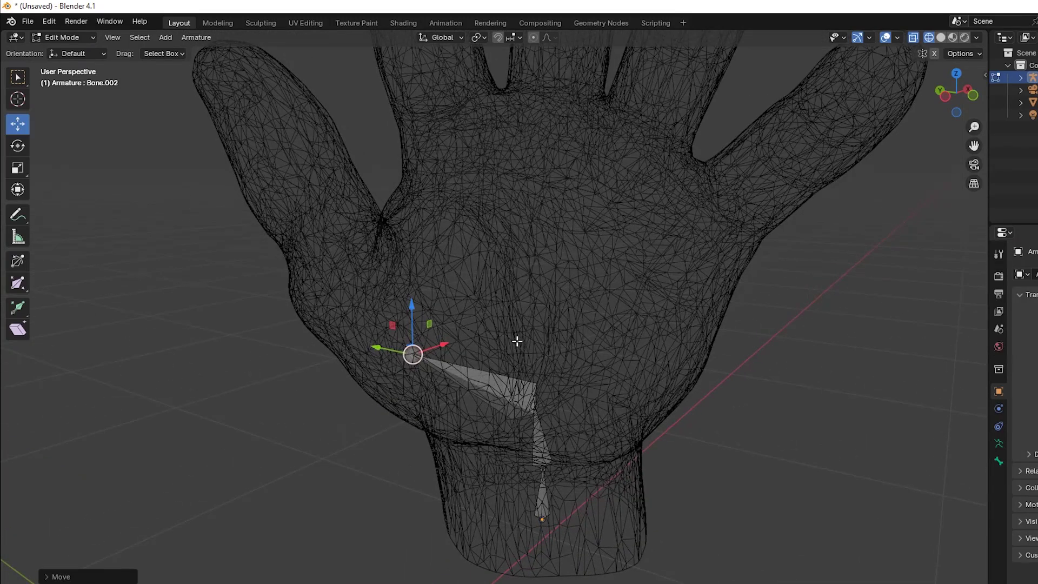
{"action": "scroll", "coordinate": [484, 292], "scroll_direction": "down", "scroll_amount": 3}
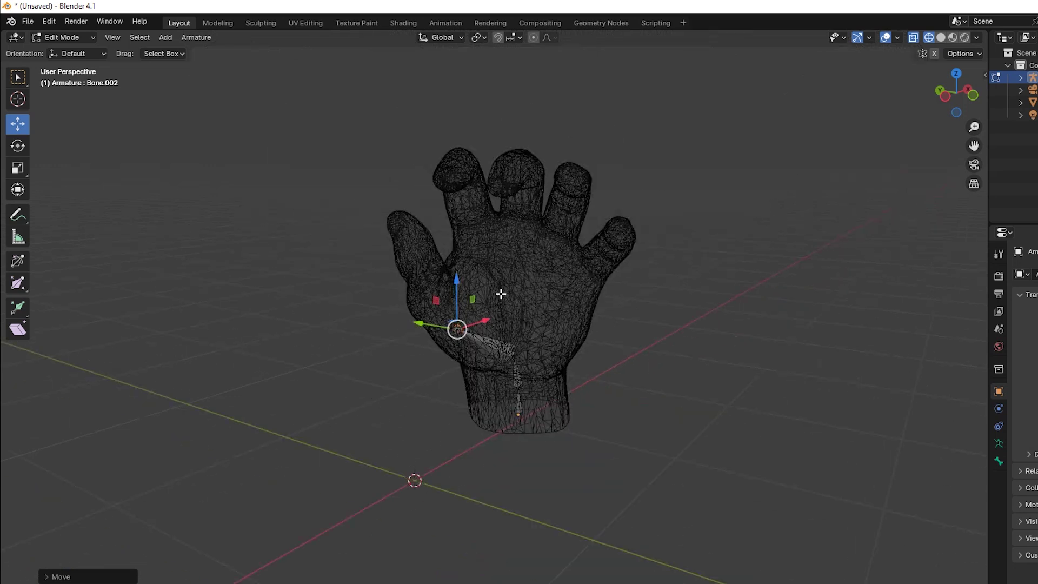
{"action": "scroll", "coordinate": [500, 294], "scroll_direction": "up", "scroll_amount": 2}
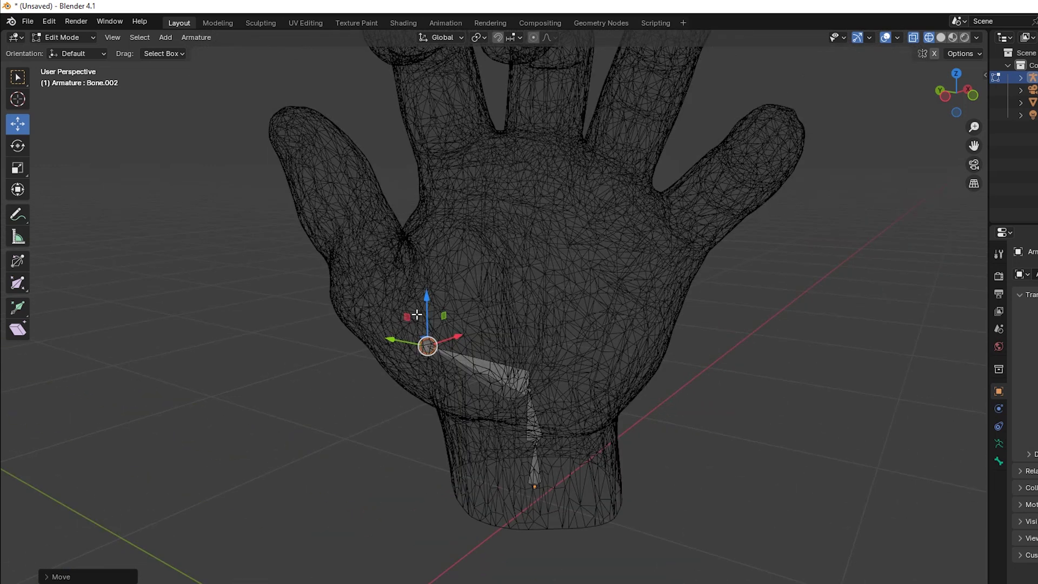
{"action": "scroll", "coordinate": [416, 314], "scroll_direction": "up", "scroll_amount": 1}
{"action": "key", "text": "e"}
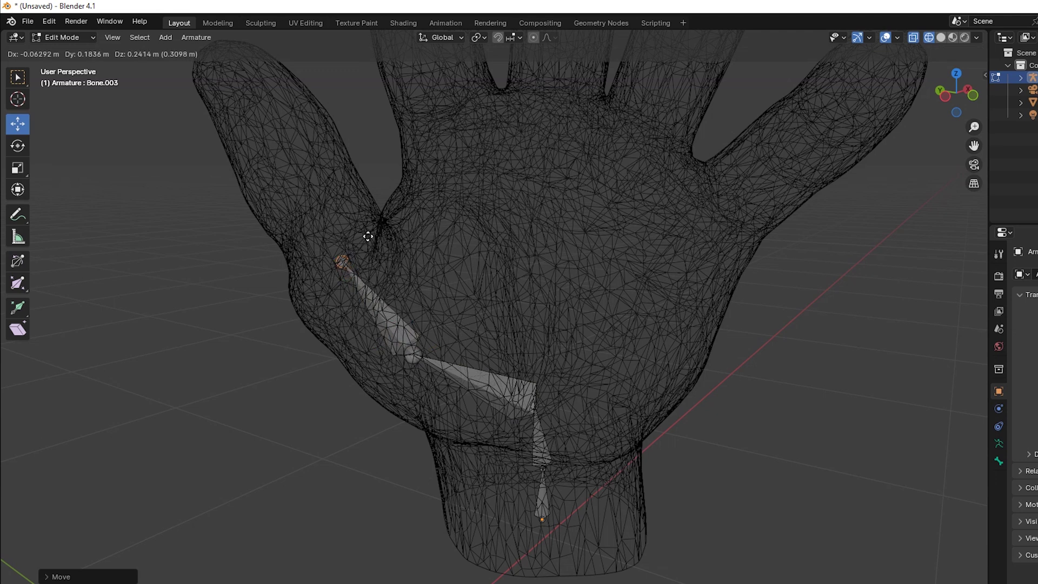
{"action": "left_click", "coordinate": [375, 243]}
Extrude the next bone along the thumb and shift its joints into the thumb's volume
{"action": "key", "text": "e"}
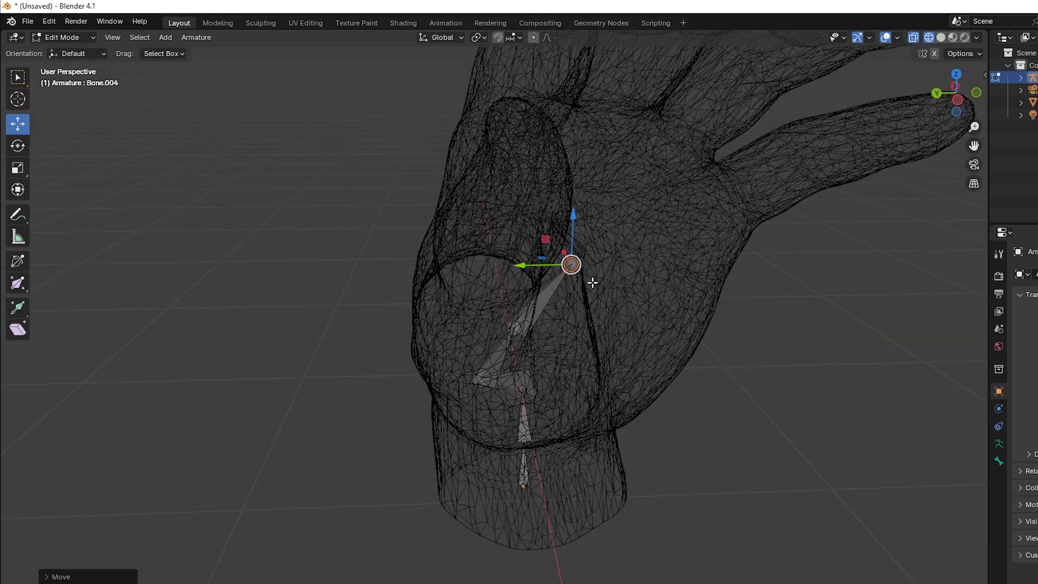
{"action": "left_click_drag", "start_coordinate": [580, 275], "coordinate": [507, 255]}
{"action": "middle_click_drag", "start_coordinate": [507, 256], "coordinate": [569, 321]}
{"action": "left_click", "coordinate": [603, 331]}
{"action": "left_click_drag", "start_coordinate": [603, 330], "coordinate": [581, 313]}
{"action": "middle_click_drag", "start_coordinate": [641, 339], "coordinate": [440, 313]}
{"action": "left_click_drag", "start_coordinate": [358, 263], "coordinate": [348, 268]}
{"action": "middle_click_drag", "start_coordinate": [348, 269], "coordinate": [519, 327]}
Adjust the intermediate thumb joints so the bone chain runs through the middle of the thumb
{"action": "left_click", "coordinate": [391, 334]}
{"action": "left_click", "coordinate": [522, 329]}
{"action": "left_click_drag", "start_coordinate": [522, 328], "coordinate": [534, 329]}
{"action": "middle_click_drag", "start_coordinate": [642, 322], "coordinate": [549, 290]}
{"action": "left_click", "coordinate": [520, 271]}
{"action": "left_click_drag", "start_coordinate": [519, 271], "coordinate": [528, 276]}
{"action": "middle_click_drag", "start_coordinate": [604, 328], "coordinate": [469, 318]}
Extrude a final bone from the thumb chain's end and place its tip inside the thumb tip
{"action": "left_click", "coordinate": [290, 207]}
{"action": "middle_click_drag", "start_coordinate": [291, 207], "coordinate": [596, 238]}
{"action": "key", "text": "e"}
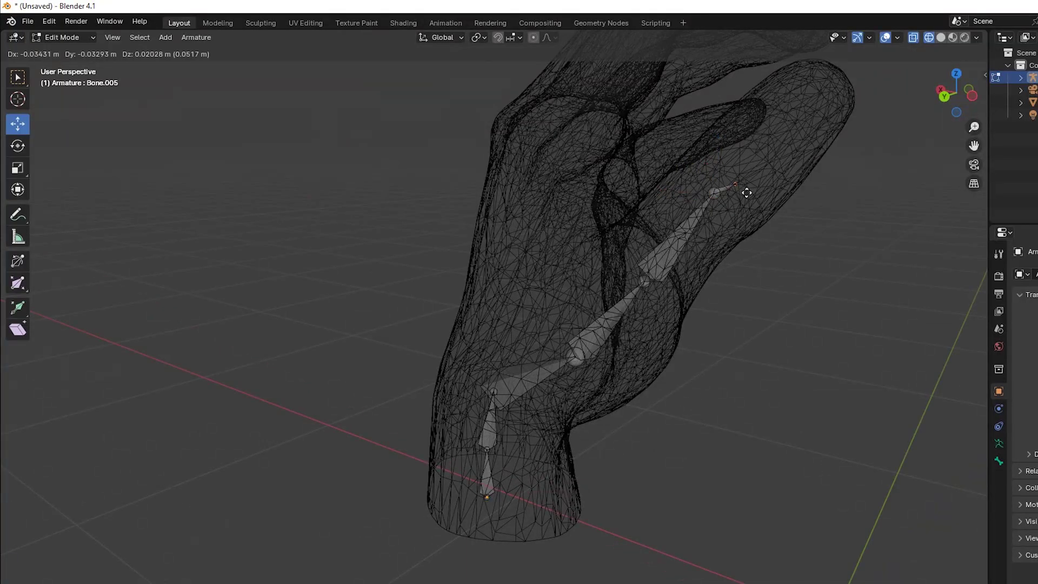
{"action": "left_click", "coordinate": [830, 92]}
{"action": "middle_click_drag", "start_coordinate": [829, 92], "coordinate": [697, 183]}
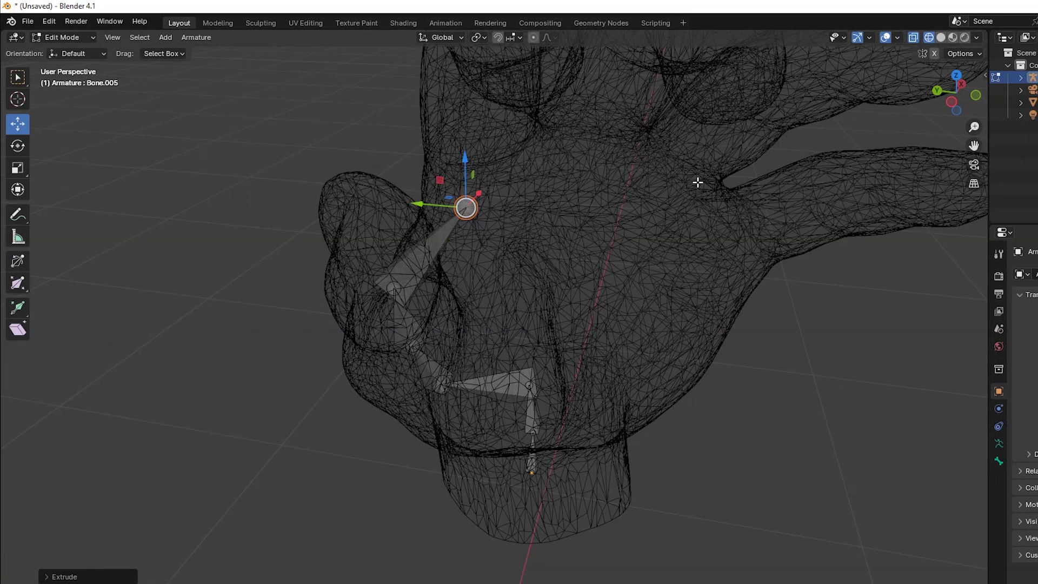
{"action": "key", "text": "g"}
{"action": "left_click", "coordinate": [580, 192]}
{"action": "middle_click_drag", "start_coordinate": [579, 192], "coordinate": [563, 219]}
{"action": "key", "text": "g"}
{"action": "left_click", "coordinate": [344, 214]}
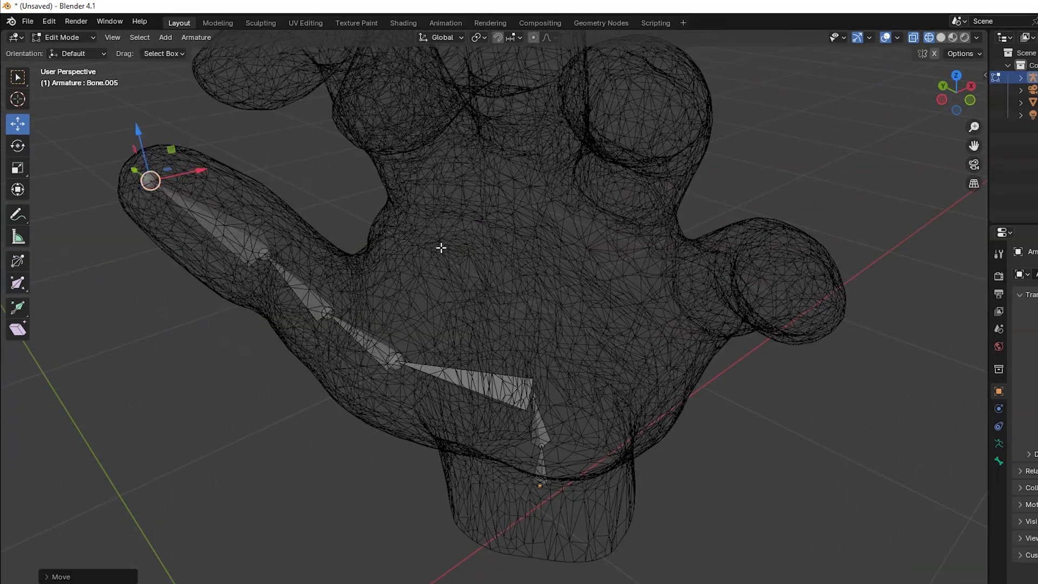
Extrude a bone from the upper wrist bone's tip into the palm toward the index finger, and position its end
{"action": "middle_click_drag", "start_coordinate": [441, 247], "coordinate": [513, 212]}
{"action": "scroll", "coordinate": [512, 213], "scroll_direction": "down", "scroll_amount": 5}
{"action": "scroll", "coordinate": [510, 227], "scroll_direction": "up", "scroll_amount": 3}
{"action": "left_click", "coordinate": [533, 388]}
{"action": "middle_click_drag", "start_coordinate": [532, 389], "coordinate": [538, 365]}
{"action": "scroll", "coordinate": [574, 372], "scroll_direction": "up", "scroll_amount": 3}
{"action": "left_click", "coordinate": [513, 421]}
{"action": "left_click", "coordinate": [540, 435]}
{"action": "middle_click_drag", "start_coordinate": [545, 433], "coordinate": [589, 371]}
{"action": "scroll", "coordinate": [566, 398], "scroll_direction": "up", "scroll_amount": 2}
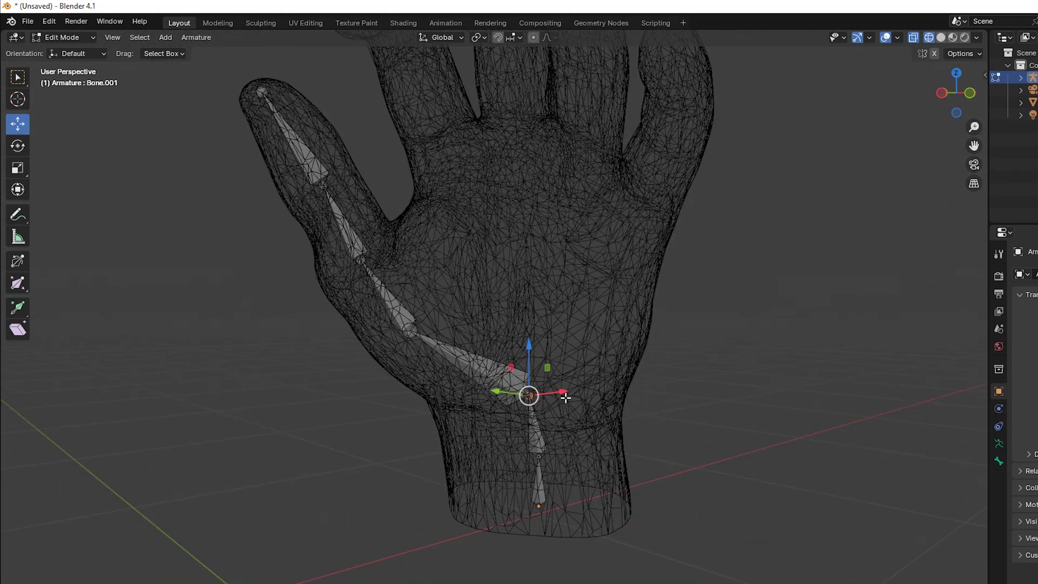
{"action": "key", "text": "e"}
{"action": "left_click", "coordinate": [480, 274]}
{"action": "middle_click_drag", "start_coordinate": [480, 274], "coordinate": [544, 287]}
{"action": "key", "text": "g"}
{"action": "left_click", "coordinate": [494, 287]}
Extrude a second palm bone up to the base of the index finger and center its tip there
{"action": "key", "text": "e"}
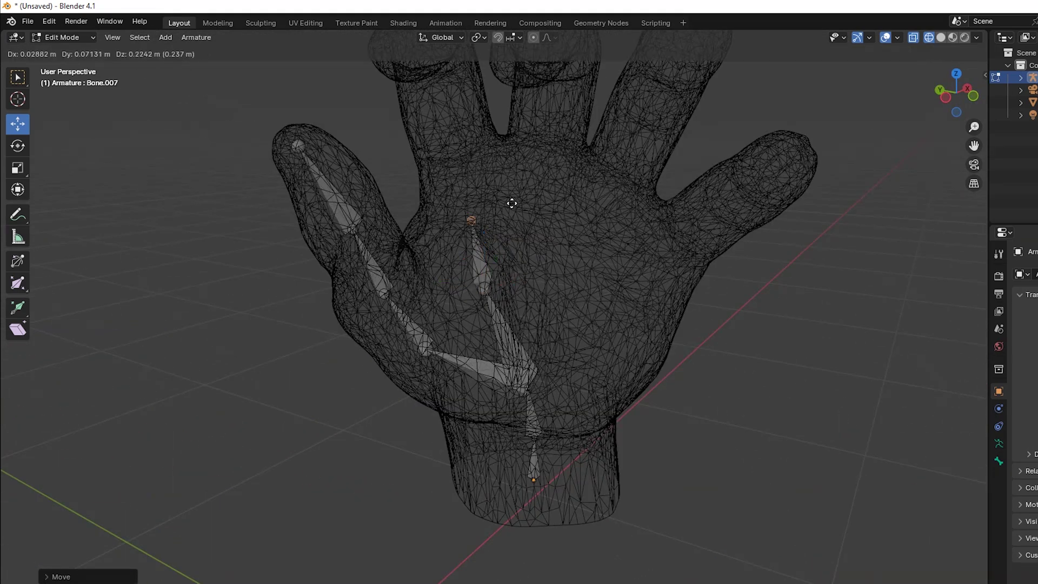
{"action": "left_click", "coordinate": [510, 173]}
{"action": "middle_click_drag", "start_coordinate": [609, 231], "coordinate": [470, 241]}
{"action": "key", "text": "e"}
{"action": "left_click", "coordinate": [460, 195]}
{"action": "middle_click_drag", "start_coordinate": [460, 194], "coordinate": [570, 216]}
{"action": "key", "text": "g"}
{"action": "left_click", "coordinate": [624, 186]}
{"action": "scroll", "coordinate": [571, 216], "scroll_direction": "down", "scroll_amount": 2}
{"action": "left_click_drag", "start_coordinate": [491, 153], "coordinate": [500, 145]}
{"action": "left_click", "coordinate": [501, 145]}
Extrude the first index finger bone from the finger's base along its lower segment
{"action": "key", "text": "e"}
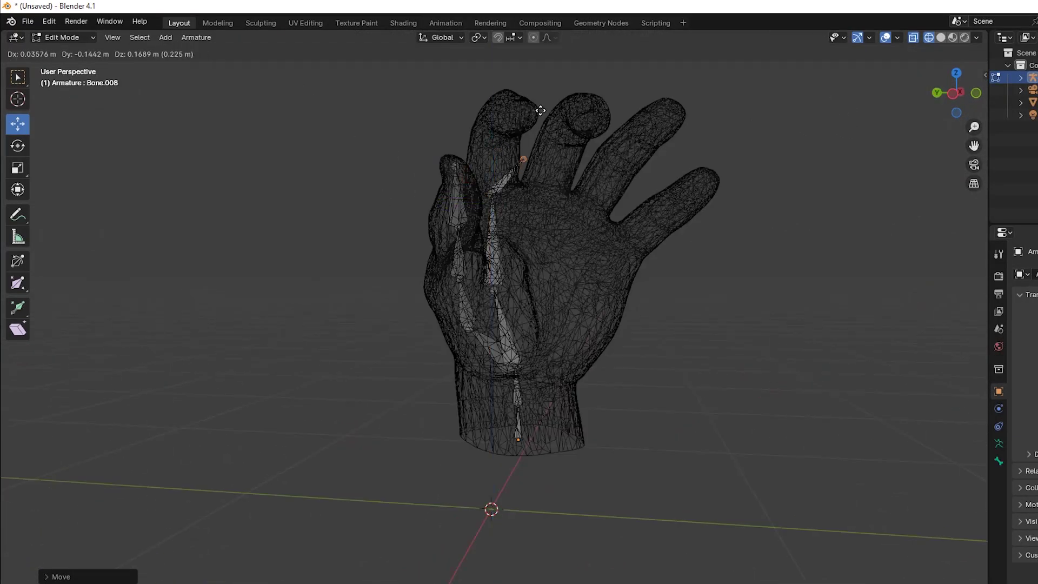
{"action": "left_click", "coordinate": [493, 139]}
{"action": "middle_click_drag", "start_coordinate": [493, 139], "coordinate": [659, 292]}
{"action": "key", "text": "e"}
{"action": "left_click", "coordinate": [682, 213]}
Extrude a bone along the index finger's middle segment and move its tip inside the finger
{"action": "key", "text": "e"}
{"action": "left_click", "coordinate": [662, 302]}
{"action": "middle_click_drag", "start_coordinate": [688, 336], "coordinate": [573, 193]}
{"action": "key", "text": "g"}
{"action": "left_click", "coordinate": [587, 247]}
{"action": "key", "text": "g"}
{"action": "left_click", "coordinate": [752, 242]}
Extrude the last index finger bone to the fingertip and raise its end slightly to fit the mesh
{"action": "key", "text": "e"}
{"action": "left_click", "coordinate": [708, 195]}
{"action": "middle_click_drag", "start_coordinate": [714, 245], "coordinate": [692, 245]}
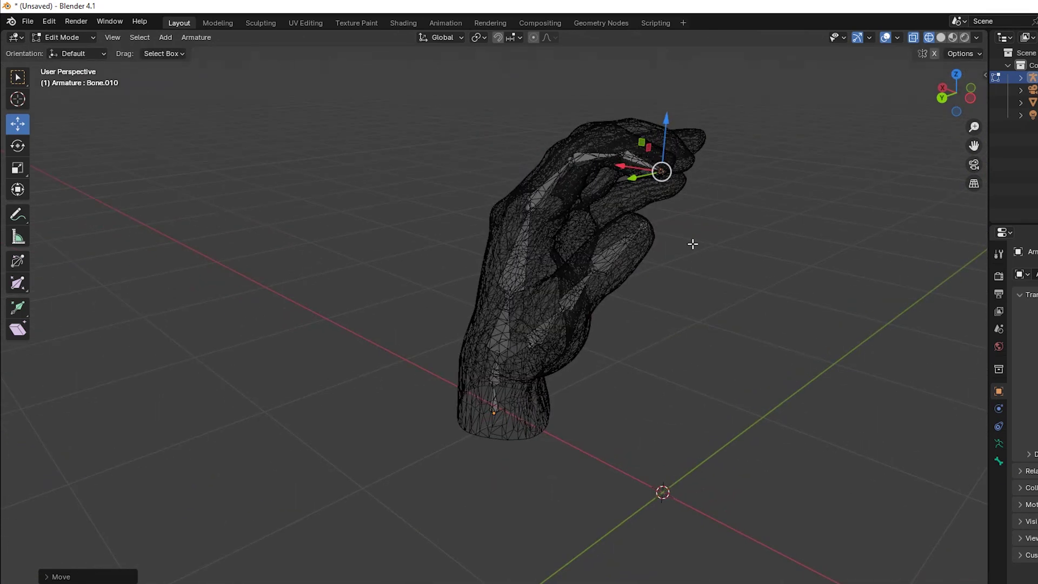
{"action": "left_click_drag", "start_coordinate": [667, 122], "coordinate": [668, 114]}
{"action": "middle_click_drag", "start_coordinate": [701, 196], "coordinate": [633, 224]}
{"action": "scroll", "coordinate": [624, 254], "scroll_direction": "up", "scroll_amount": 3}
{"action": "middle_click_drag", "start_coordinate": [641, 289], "coordinate": [578, 231]}
{"action": "scroll", "coordinate": [576, 237], "scroll_direction": "down", "scroll_amount": 2}
{"action": "scroll", "coordinate": [574, 250], "scroll_direction": "up", "scroll_amount": 2}
{"action": "scroll", "coordinate": [581, 308], "scroll_direction": "up", "scroll_amount": 1}
{"action": "scroll", "coordinate": [597, 324], "scroll_direction": "up", "scroll_amount": 2}
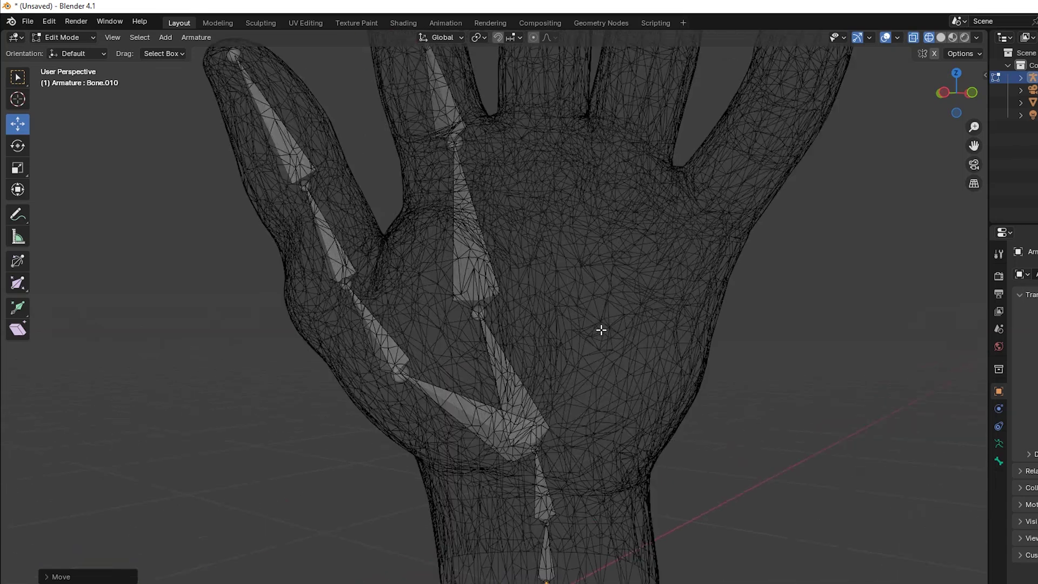
Extrude a palm bone from the wrist bone's tip toward the middle finger and reposition its tip inside the palm
{"action": "left_click", "coordinate": [540, 448]}
{"action": "scroll", "coordinate": [541, 450], "scroll_direction": "up", "scroll_amount": 1}
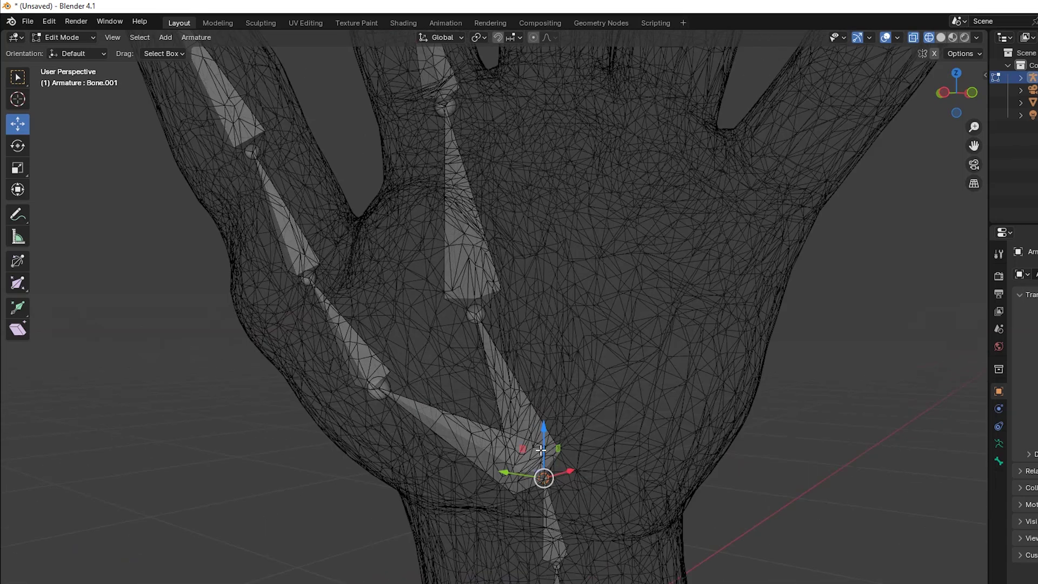
{"action": "key", "text": "e"}
{"action": "left_click", "coordinate": [616, 260]}
{"action": "middle_click_drag", "start_coordinate": [616, 260], "coordinate": [691, 350]}
{"action": "key", "text": "g"}
{"action": "left_click", "coordinate": [578, 335]}
Extrude a second palm bone up to the base of the middle finger and center its tip inside the mesh
{"action": "key", "text": "e"}
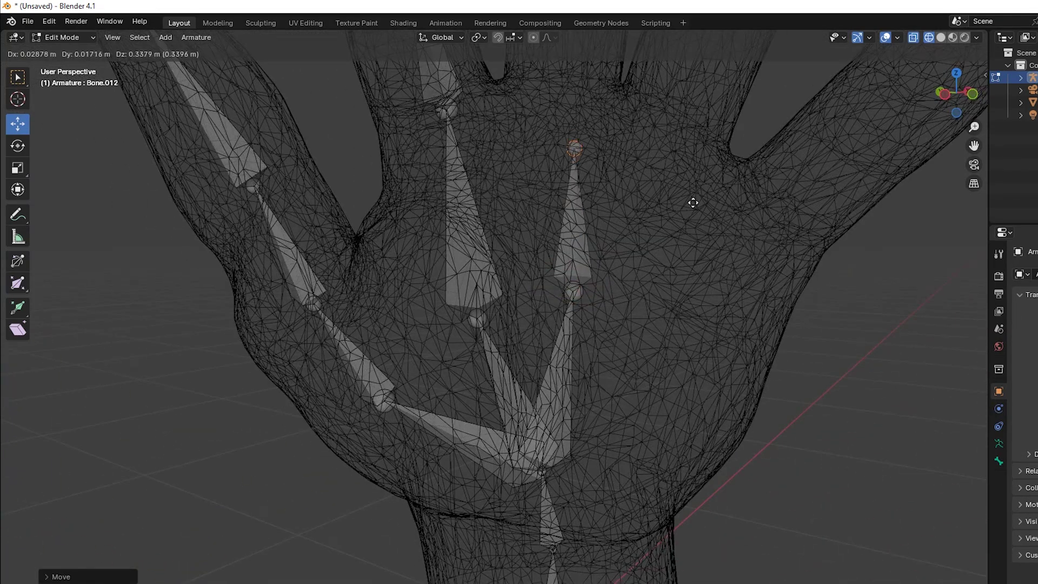
{"action": "left_click", "coordinate": [688, 150]}
{"action": "middle_click_drag", "start_coordinate": [681, 190], "coordinate": [516, 219]}
{"action": "key", "text": "g"}
{"action": "left_click", "coordinate": [589, 246]}
{"action": "key", "text": "g"}
{"action": "left_click", "coordinate": [506, 205]}
{"action": "key", "text": "g"}
{"action": "left_click", "coordinate": [505, 198]}
{"action": "middle_click_drag", "start_coordinate": [505, 198], "coordinate": [664, 213]}
{"action": "key", "text": "g"}
{"action": "left_click", "coordinate": [635, 235]}
Extrude bones along the middle finger's lower and middle segments and fit their tips inside the finger
{"action": "key", "text": "e"}
{"action": "left_click", "coordinate": [723, 129]}
{"action": "middle_click_drag", "start_coordinate": [722, 129], "coordinate": [688, 201]}
{"action": "key", "text": "g"}
{"action": "left_click", "coordinate": [635, 181]}
{"action": "middle_click_drag", "start_coordinate": [635, 182], "coordinate": [600, 173]}
{"action": "key", "text": "g"}
{"action": "left_click", "coordinate": [547, 190]}
{"action": "key", "text": "g"}
{"action": "left_click", "coordinate": [512, 199]}
{"action": "middle_click_drag", "start_coordinate": [514, 201], "coordinate": [607, 225]}
{"action": "key", "text": "g"}
{"action": "left_click", "coordinate": [670, 232]}
{"action": "middle_click_drag", "start_coordinate": [670, 231], "coordinate": [573, 231]}
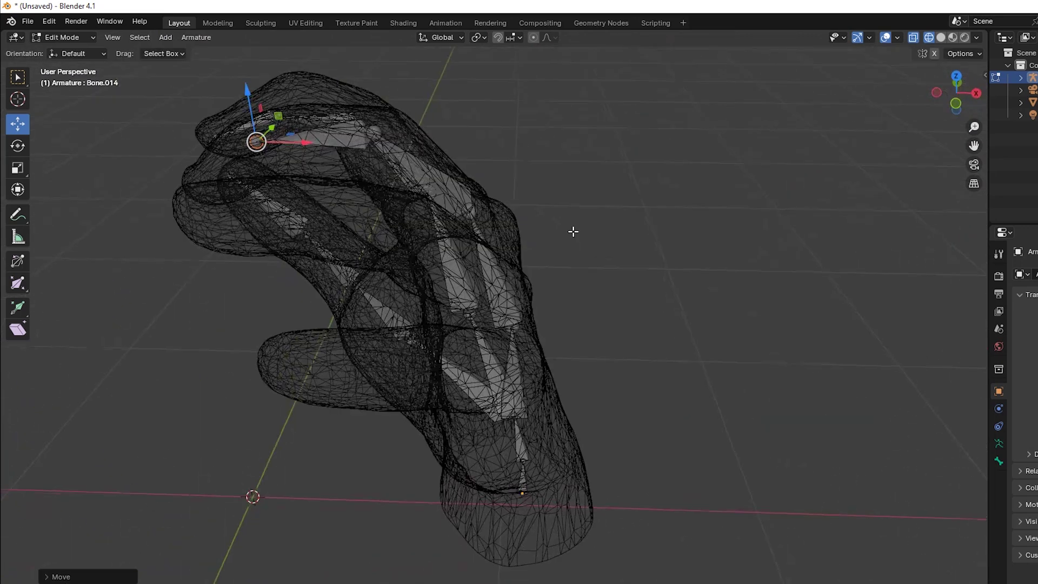
Adjust the tip of the middle finger's middle bone and extrude the last bone to the fingertip
{"action": "left_click_drag", "start_coordinate": [249, 91], "coordinate": [256, 88]}
{"action": "middle_click_drag", "start_coordinate": [329, 122], "coordinate": [439, 143]}
{"action": "left_click_drag", "start_coordinate": [571, 203], "coordinate": [574, 203]}
{"action": "middle_click_drag", "start_coordinate": [574, 203], "coordinate": [646, 209]}
{"action": "key", "text": "e"}
{"action": "left_click", "coordinate": [815, 251]}
{"action": "middle_click_drag", "start_coordinate": [815, 251], "coordinate": [592, 177]}
{"action": "left_click_drag", "start_coordinate": [548, 147], "coordinate": [533, 146]}
{"action": "middle_click_drag", "start_coordinate": [533, 146], "coordinate": [467, 248]}
{"action": "left_click_drag", "start_coordinate": [186, 135], "coordinate": [199, 132]}
Switch the armature to Object Mode, check the hand from the palm side, and return to Edit Mode
{"action": "left_click", "coordinate": [64, 35]}
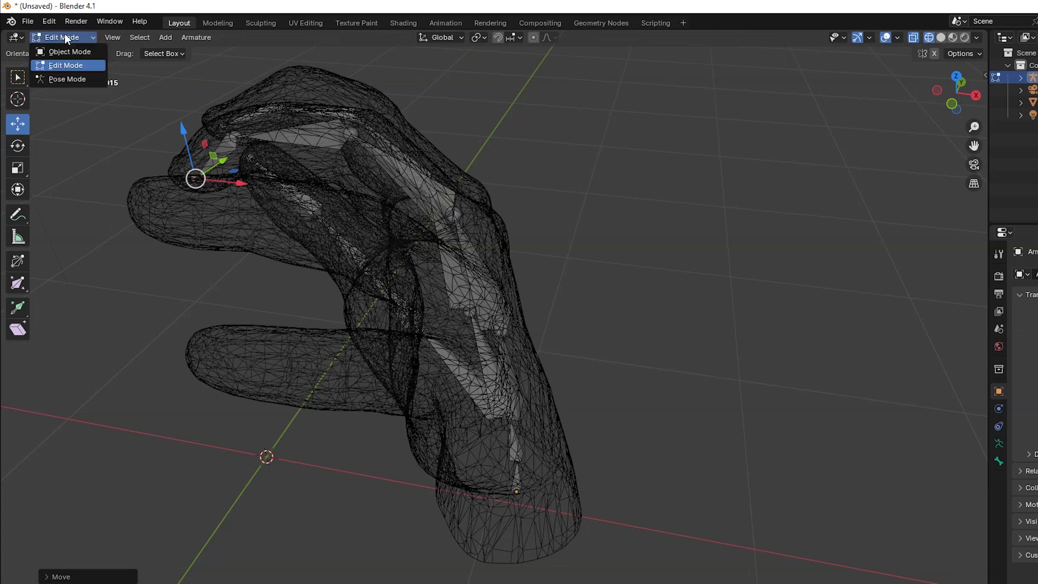
{"action": "left_click", "coordinate": [66, 51]}
{"action": "middle_click_drag", "start_coordinate": [587, 178], "coordinate": [651, 239]}
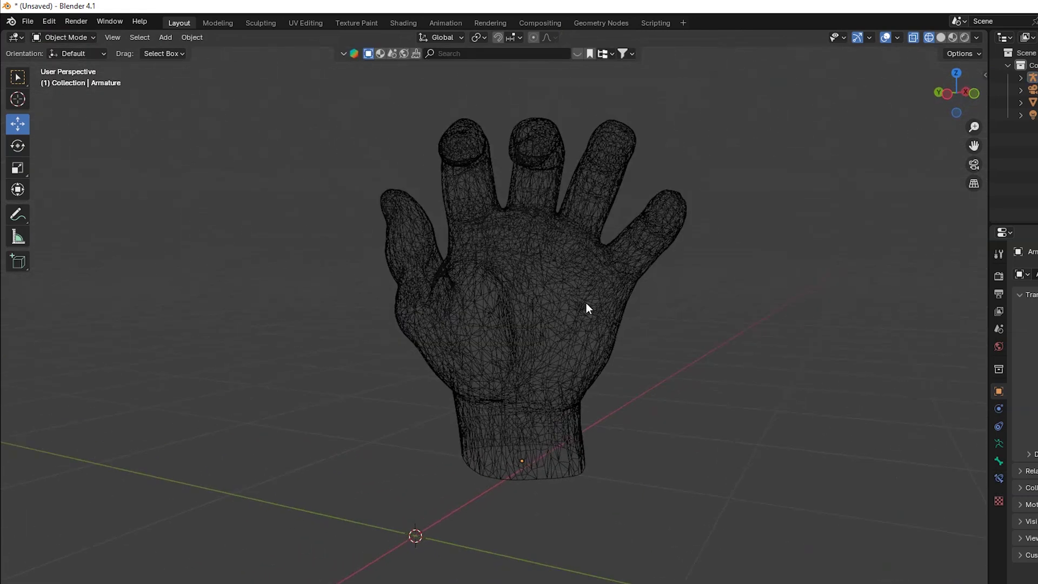
{"action": "left_click", "coordinate": [1032, 78]}
{"action": "scroll", "coordinate": [680, 206], "scroll_direction": "up", "scroll_amount": 3}
{"action": "middle_click_drag", "start_coordinate": [731, 278], "coordinate": [678, 268]}
{"action": "left_click", "coordinate": [70, 35]}
{"action": "left_click", "coordinate": [69, 48]}
Extrude a palm bone from the wrist bone's tip toward the ring finger and adjust its tip slightly
{"action": "scroll", "coordinate": [616, 362], "scroll_direction": "up", "scroll_amount": 3}
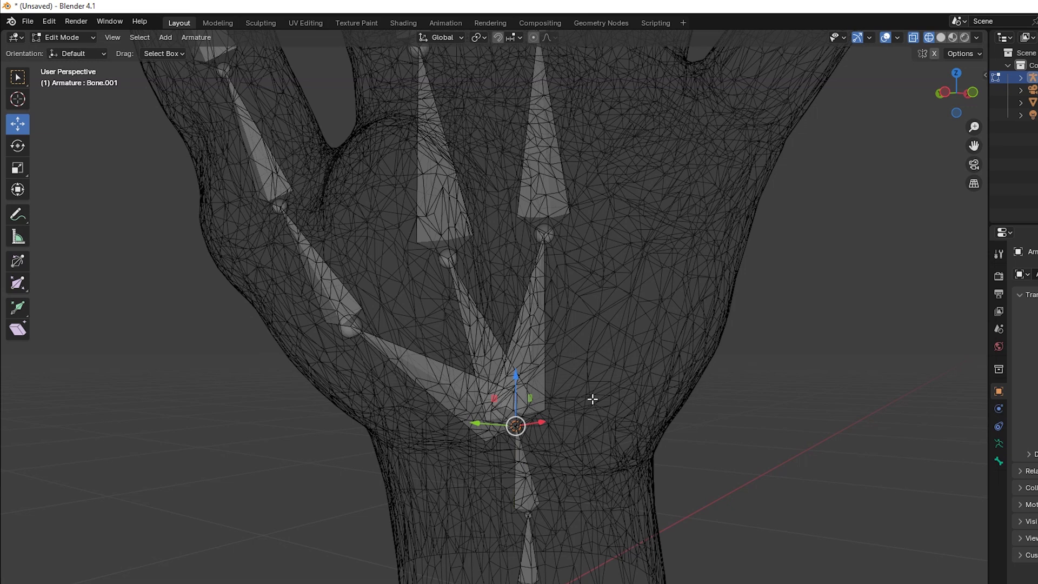
{"action": "key", "text": "e"}
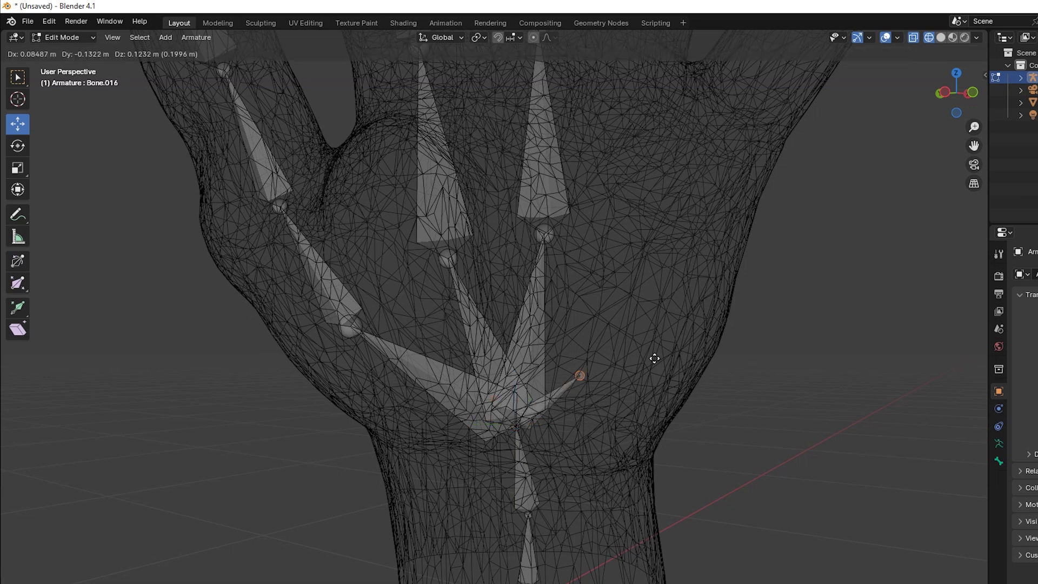
{"action": "left_click", "coordinate": [685, 264]}
{"action": "scroll", "coordinate": [682, 271], "scroll_direction": "down", "scroll_amount": 5}
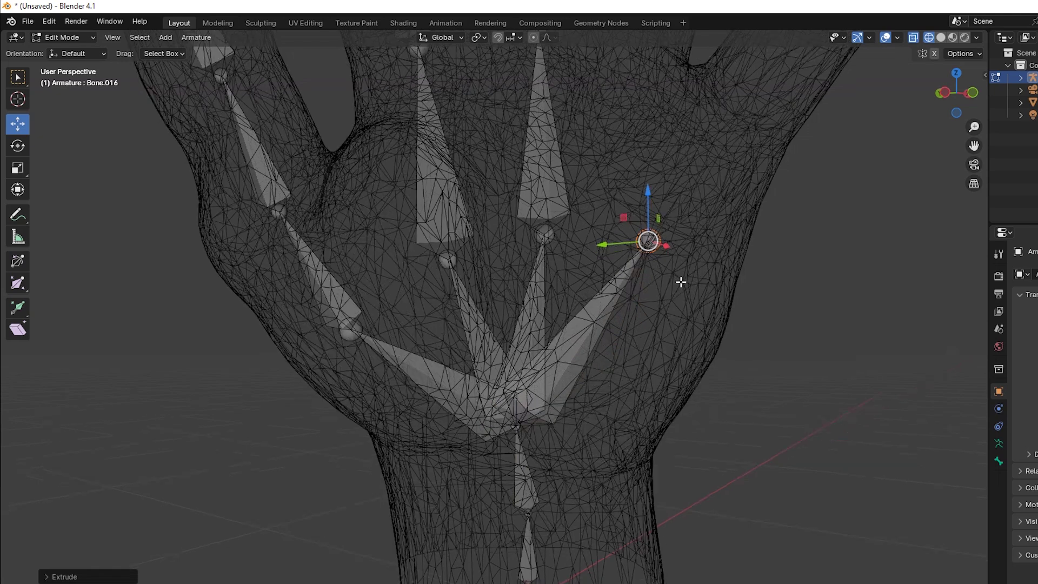
{"action": "scroll", "coordinate": [674, 257], "scroll_direction": "up", "scroll_amount": 2}
{"action": "middle_click_drag", "start_coordinate": [675, 268], "coordinate": [670, 313], "text": "shift"}
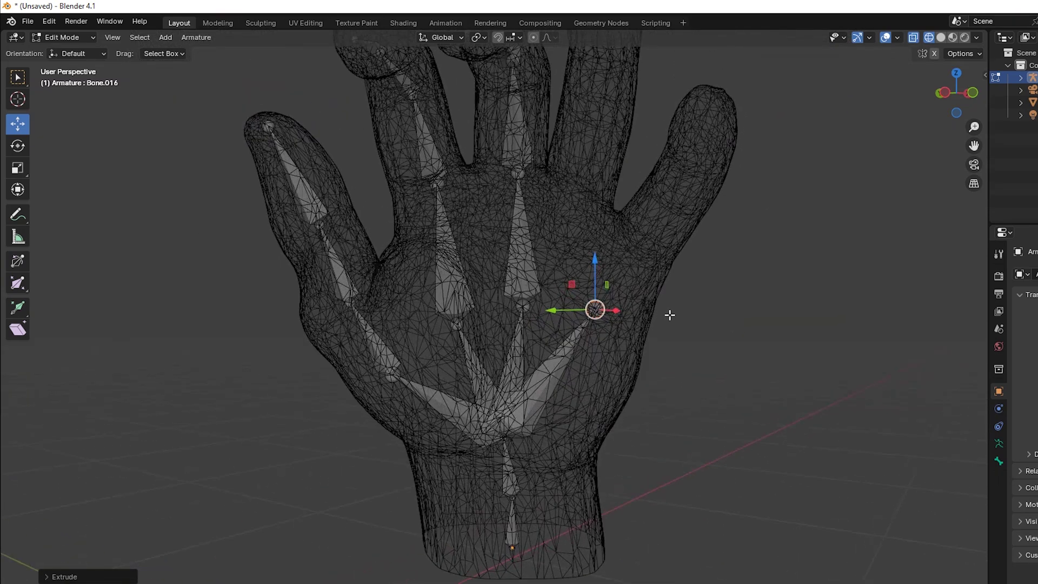
{"action": "scroll", "coordinate": [673, 319], "scroll_direction": "up", "scroll_amount": 2}
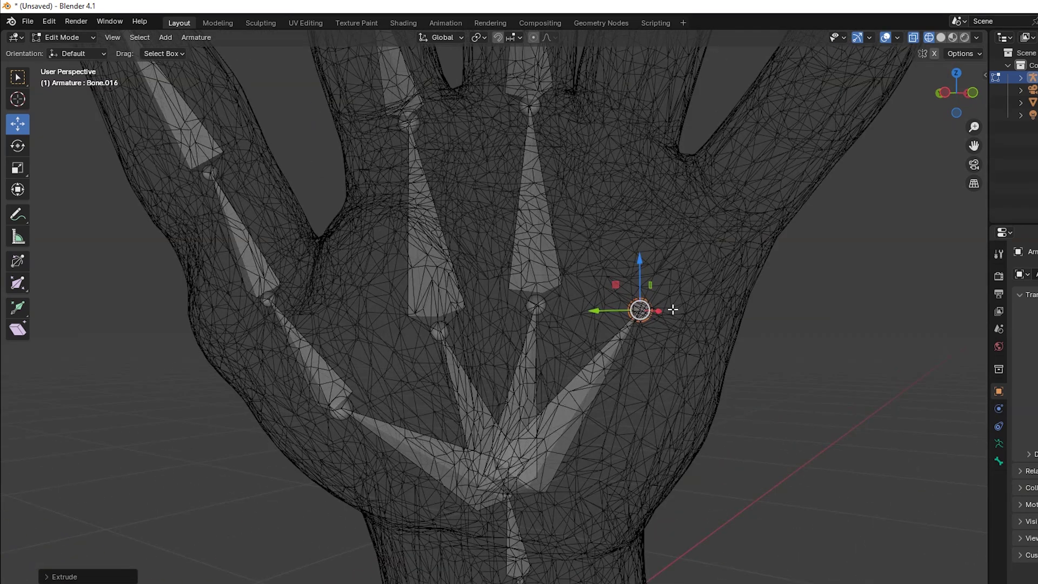
{"action": "scroll", "coordinate": [673, 309], "scroll_direction": "down", "scroll_amount": 2}
{"action": "left_click_drag", "start_coordinate": [583, 310], "coordinate": [579, 313]}
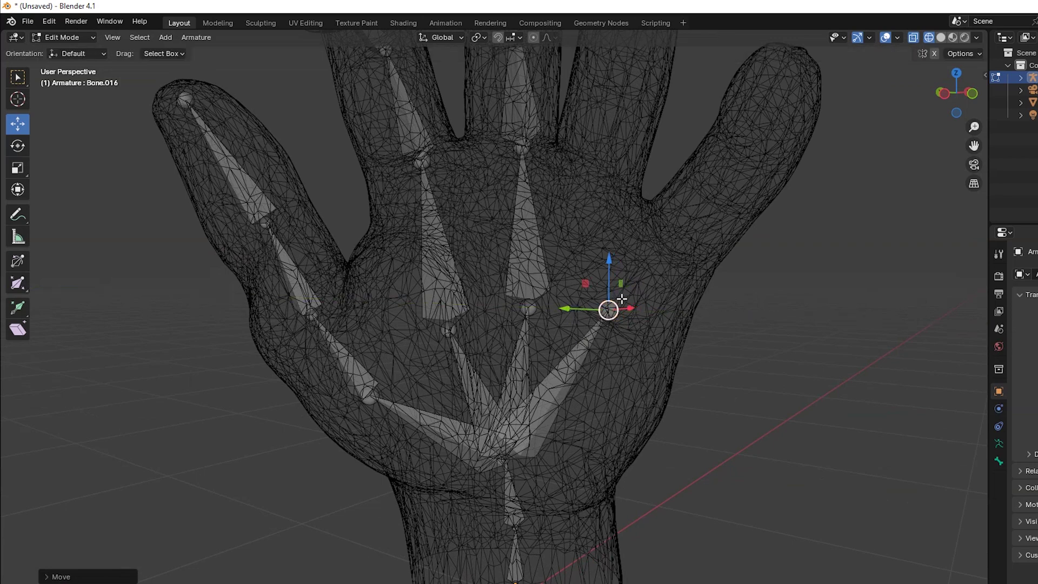
Extrude a second palm bone up to the base of the ring finger and center its tip there
{"action": "scroll", "coordinate": [621, 285], "scroll_direction": "down", "scroll_amount": 2}
{"action": "scroll", "coordinate": [621, 278], "scroll_direction": "up", "scroll_amount": 2}
{"action": "key", "text": "e"}
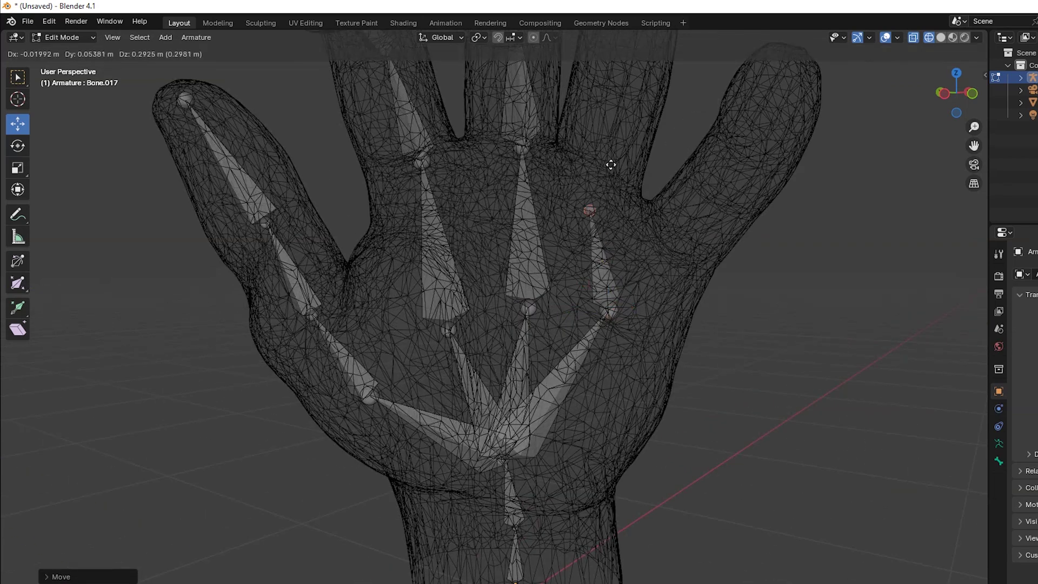
{"action": "left_click", "coordinate": [618, 126]}
{"action": "middle_click_drag", "start_coordinate": [679, 221], "coordinate": [563, 246]}
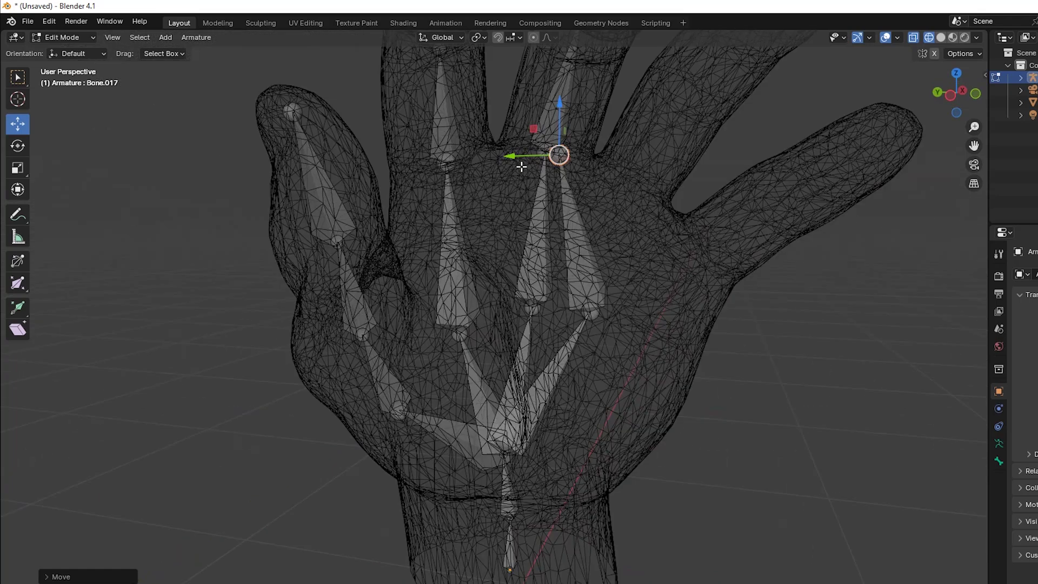
{"action": "left_click_drag", "start_coordinate": [524, 157], "coordinate": [605, 182]}
{"action": "key", "text": "g"}
{"action": "left_click", "coordinate": [696, 200]}
{"action": "middle_click_drag", "start_coordinate": [712, 255], "coordinate": [644, 290]}
{"action": "middle_click_drag", "start_coordinate": [671, 223], "coordinate": [600, 298]}
Extrude the first ring finger bone from the finger's base along its lower segment
{"action": "key", "text": "e"}
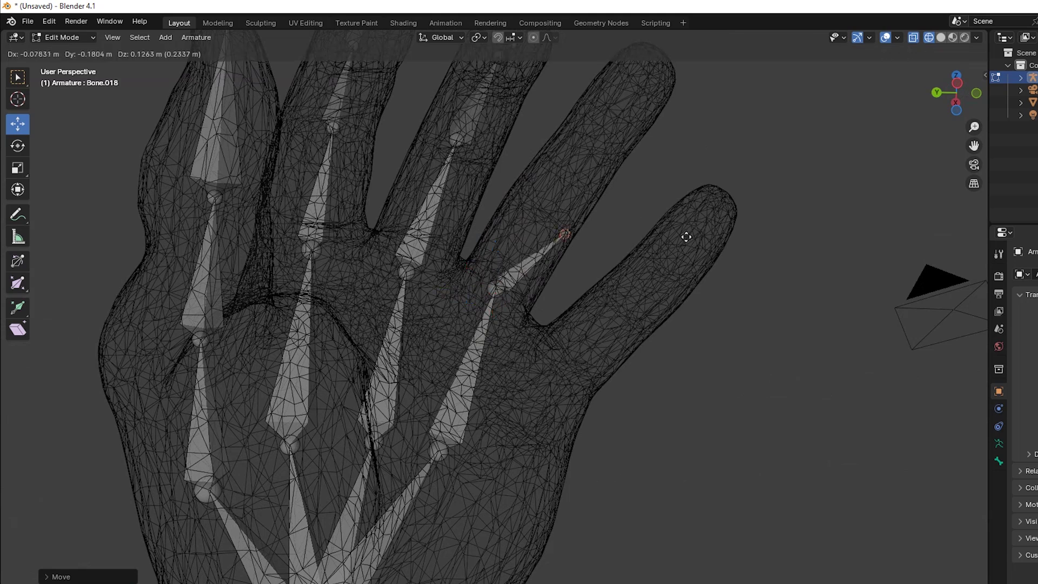
{"action": "left_click", "coordinate": [672, 216]}
{"action": "middle_click_drag", "start_coordinate": [671, 216], "coordinate": [556, 308]}
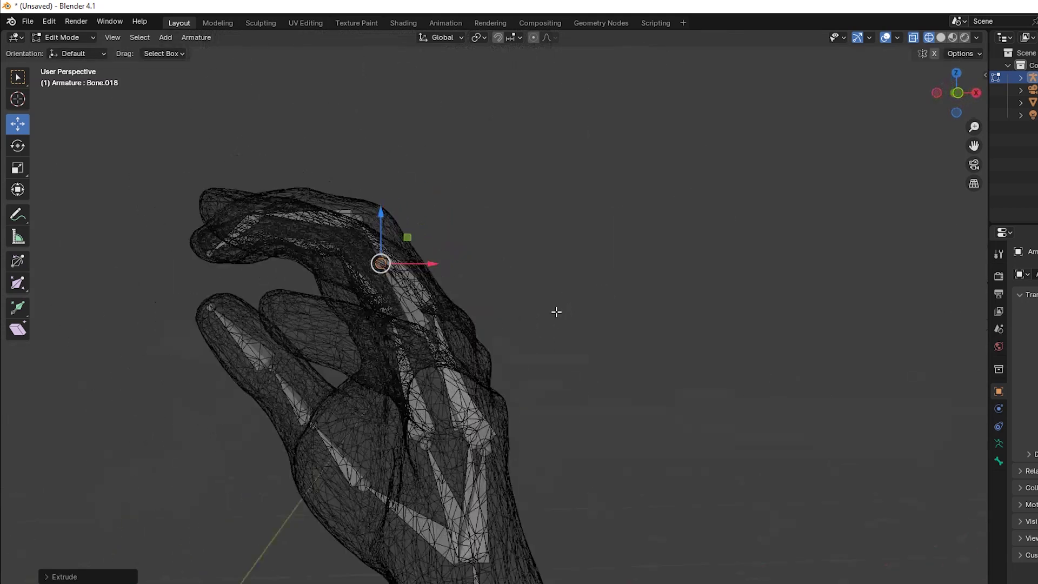
Extrude a bone along the ring finger's middle segment and move its tip inside the finger
{"action": "key", "text": "e"}
{"action": "key", "text": "x"}
{"action": "left_click_drag", "start_coordinate": [363, 223], "coordinate": [360, 222]}
{"action": "key", "text": "g"}
{"action": "left_click", "coordinate": [371, 245]}
{"action": "middle_click_drag", "start_coordinate": [371, 246], "coordinate": [484, 249]}
{"action": "key", "text": "g"}
{"action": "left_click", "coordinate": [516, 205]}
{"action": "middle_click_drag", "start_coordinate": [570, 255], "coordinate": [494, 291]}
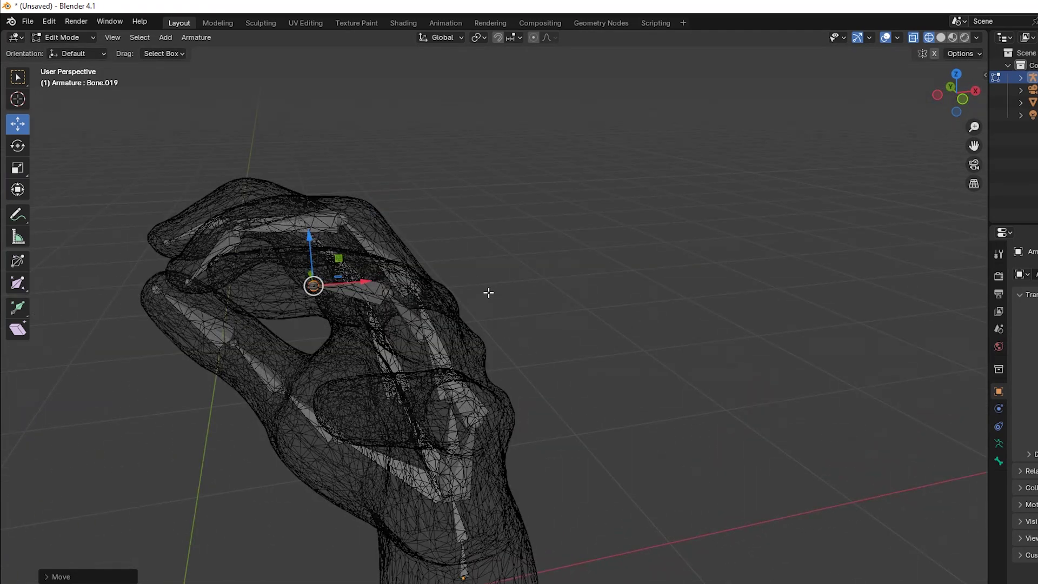
Extrude the last ring finger bone to the fingertip and reposition its end to fit the mesh from several angles
{"action": "key", "text": "e"}
{"action": "left_click", "coordinate": [392, 295]}
{"action": "middle_click_drag", "start_coordinate": [392, 295], "coordinate": [503, 296]}
{"action": "key", "text": "g"}
{"action": "left_click", "coordinate": [591, 287]}
{"action": "middle_click_drag", "start_coordinate": [590, 287], "coordinate": [516, 301]}
{"action": "key", "text": "g"}
{"action": "left_click", "coordinate": [446, 273]}
{"action": "middle_click_drag", "start_coordinate": [446, 273], "coordinate": [650, 328]}
{"action": "key", "text": "g"}
{"action": "left_click", "coordinate": [563, 301]}
{"action": "key", "text": "g"}
{"action": "left_click", "coordinate": [759, 360]}
{"action": "middle_click_drag", "start_coordinate": [759, 359], "coordinate": [640, 300]}
{"action": "key", "text": "g"}
{"action": "left_click", "coordinate": [652, 316]}
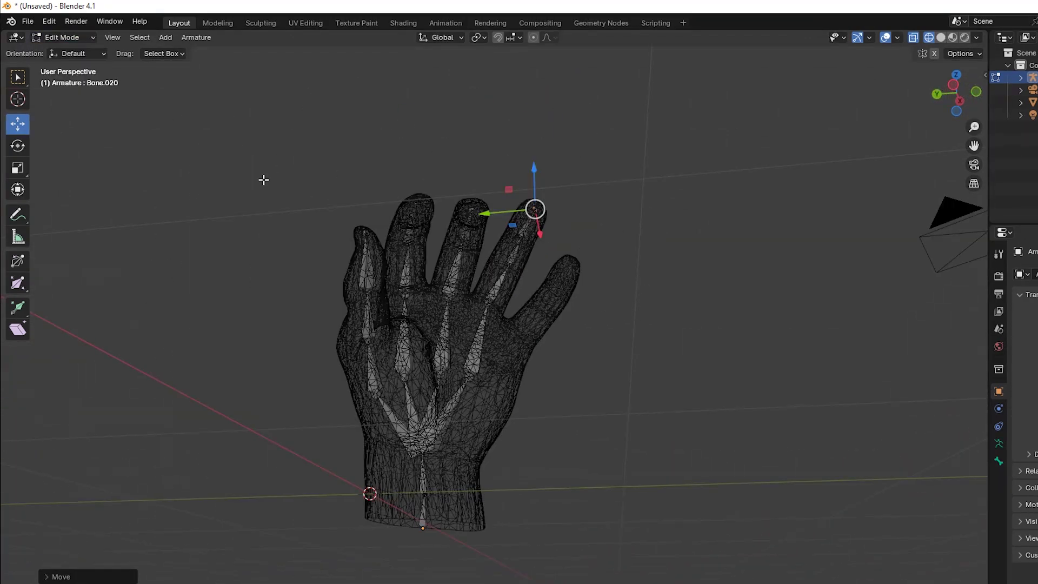
Extrude a palm bone from the wrist bone's tip toward the outer edge of the palm below the little finger
{"action": "left_click", "coordinate": [427, 449]}
{"action": "scroll", "coordinate": [544, 444], "scroll_direction": "up", "scroll_amount": 5}
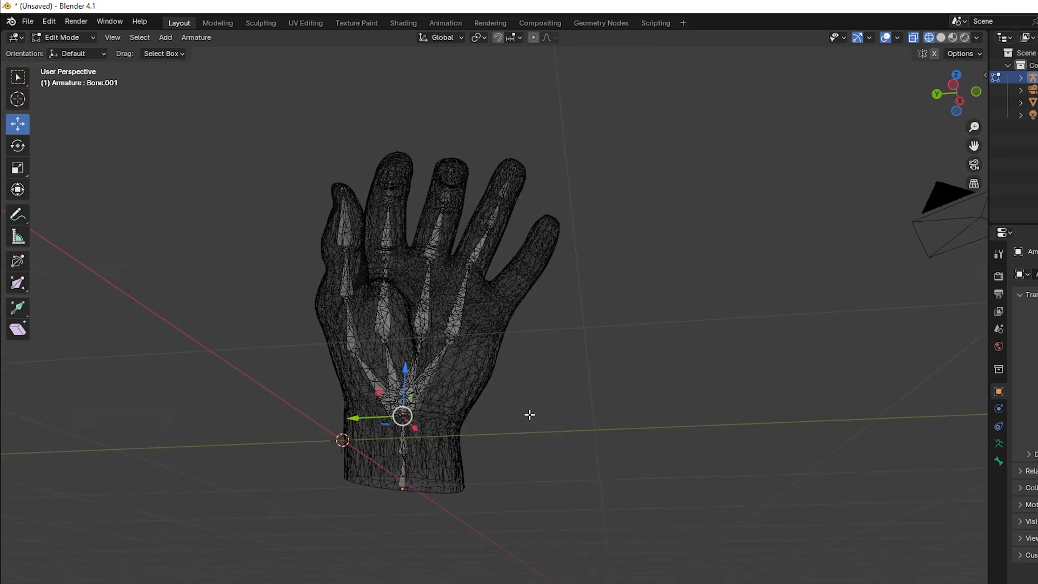
{"action": "middle_click_drag", "start_coordinate": [522, 444], "coordinate": [514, 468]}
{"action": "middle_click_drag", "start_coordinate": [457, 487], "coordinate": [524, 379], "text": "shift"}
{"action": "scroll", "coordinate": [450, 453], "scroll_direction": "up", "scroll_amount": 4}
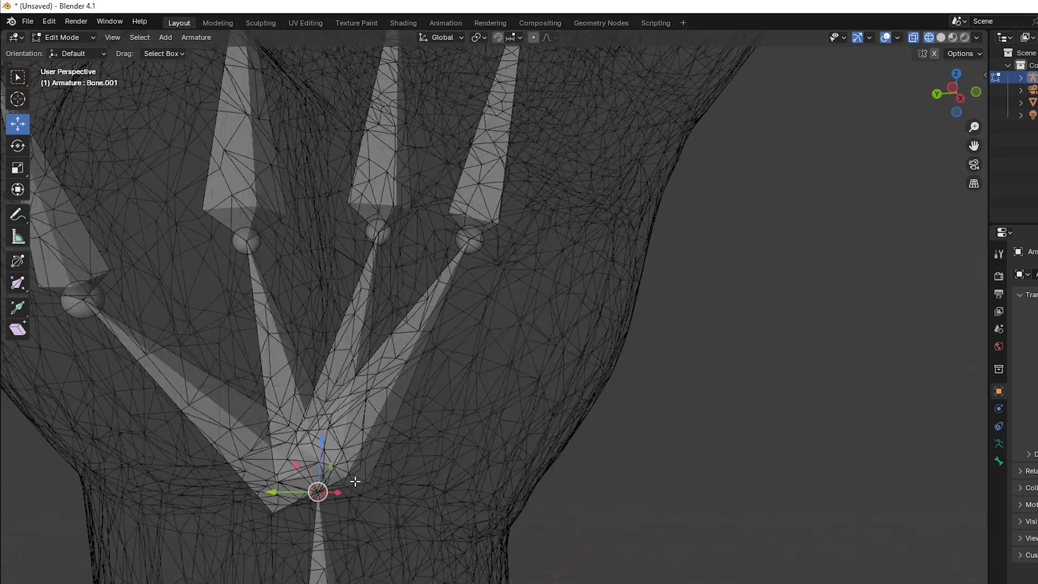
{"action": "key", "text": "e"}
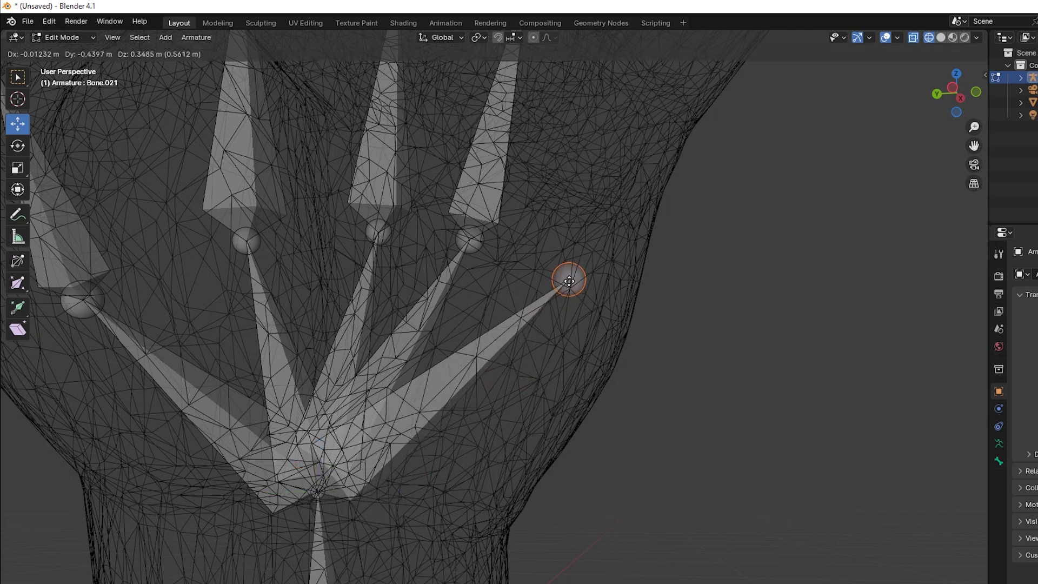
{"action": "left_click", "coordinate": [564, 264]}
{"action": "scroll", "coordinate": [564, 264], "scroll_direction": "down", "scroll_amount": 4}
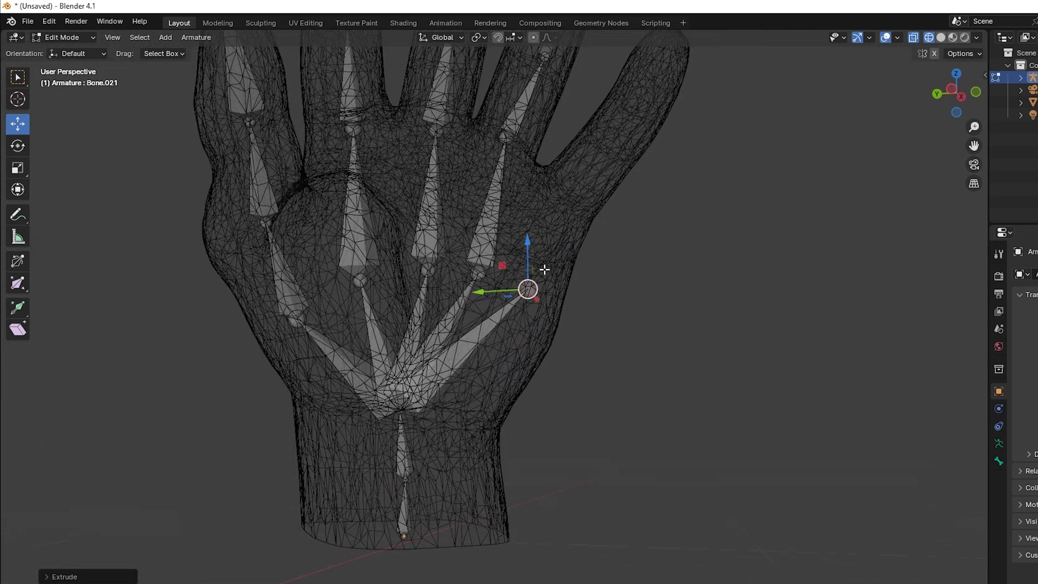
Extrude a second palm bone up to the base of the little finger
{"action": "key", "text": "e"}
{"action": "left_click", "coordinate": [594, 175]}
{"action": "middle_click_drag", "start_coordinate": [607, 241], "coordinate": [625, 262]}
Extrude the little finger's first bone along its lower segment and move its tip inside the curled finger
{"action": "key", "text": "e"}
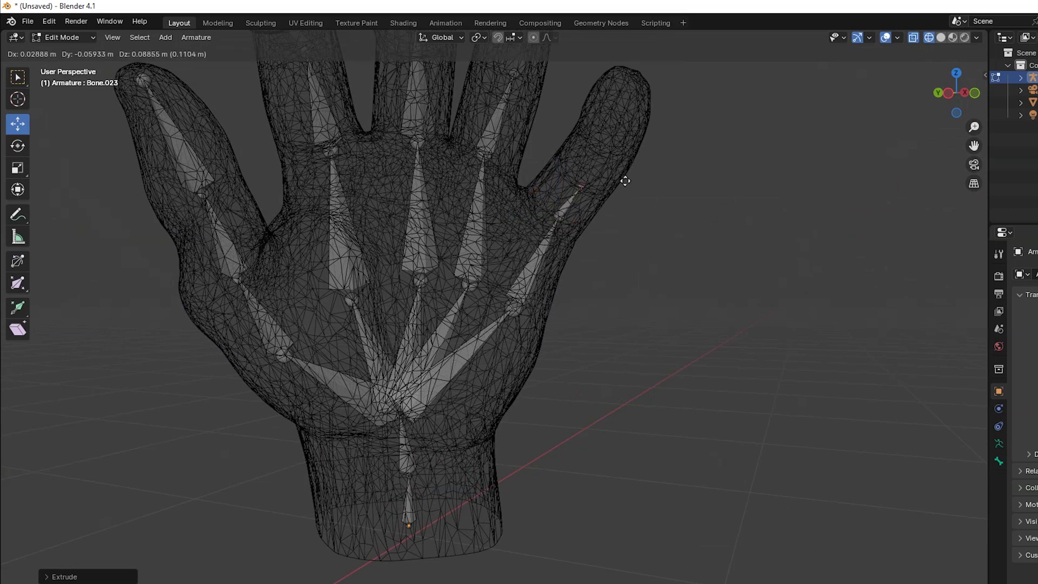
{"action": "left_click", "coordinate": [622, 175]}
{"action": "middle_click_drag", "start_coordinate": [661, 216], "coordinate": [561, 214]}
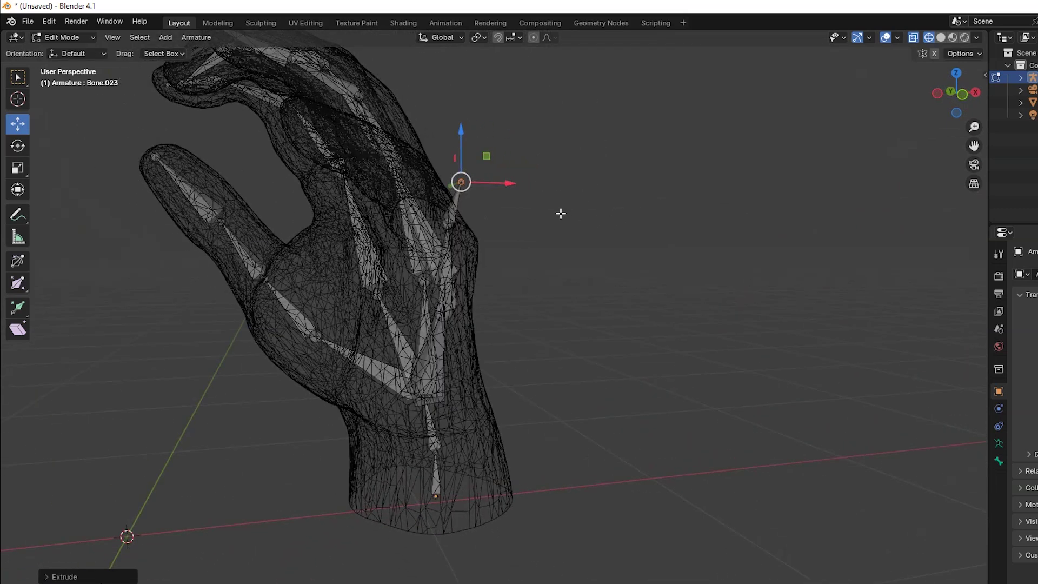
{"action": "left_click_drag", "start_coordinate": [508, 184], "coordinate": [459, 195]}
{"action": "middle_click_drag", "start_coordinate": [459, 195], "coordinate": [405, 300]}
{"action": "left_click_drag", "start_coordinate": [366, 207], "coordinate": [346, 238]}
{"action": "middle_click_drag", "start_coordinate": [346, 238], "coordinate": [495, 270]}
{"action": "left_click_drag", "start_coordinate": [494, 270], "coordinate": [460, 317]}
{"action": "middle_click_drag", "start_coordinate": [460, 317], "coordinate": [524, 296]}
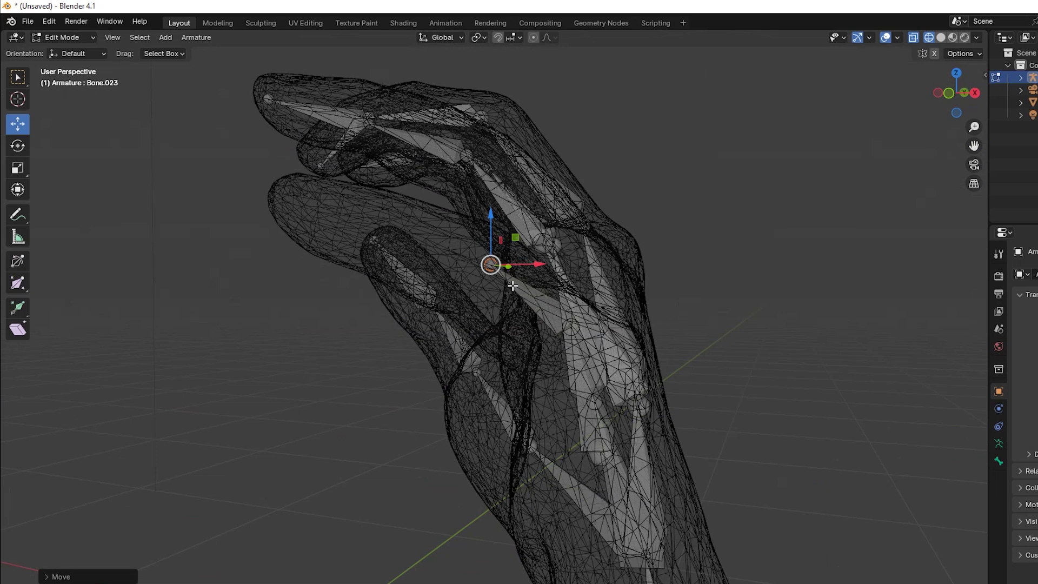
Extrude a bone along the little finger's middle segment and center its tip inside the finger
{"action": "key", "text": "e"}
{"action": "left_click", "coordinate": [390, 248]}
{"action": "middle_click_drag", "start_coordinate": [420, 296], "coordinate": [535, 338]}
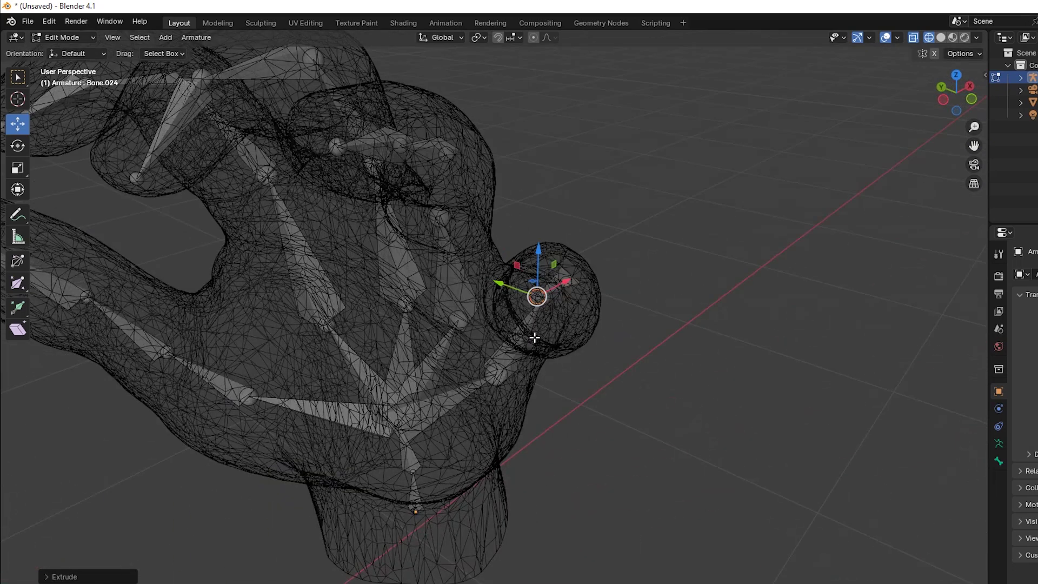
{"action": "key", "text": "g"}
{"action": "left_click", "coordinate": [575, 341]}
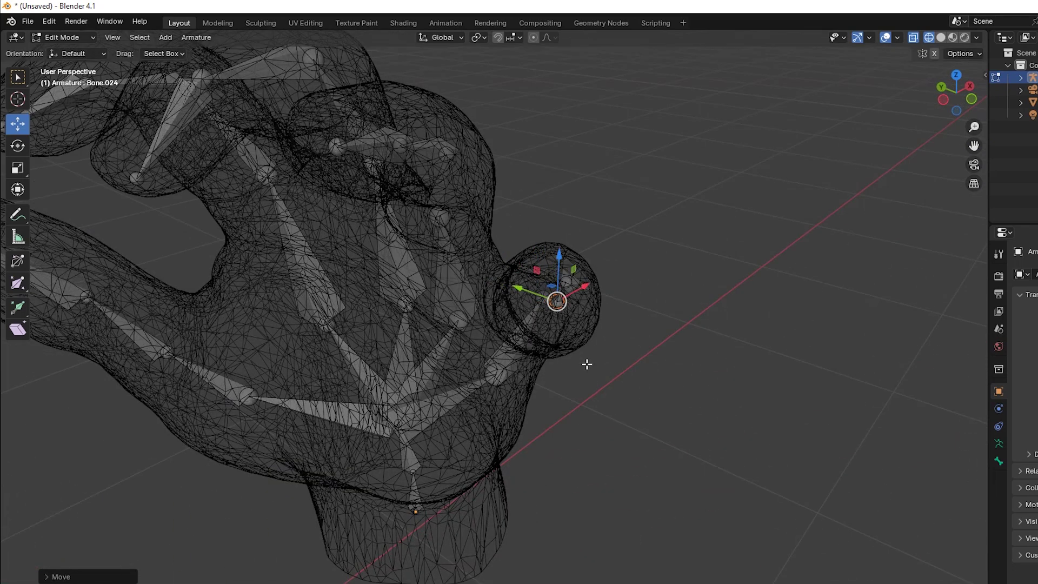
{"action": "middle_click_drag", "start_coordinate": [586, 364], "coordinate": [511, 358]}
Extrude the last little finger bone to the fingertip and adjust its end to fit inside the mesh
{"action": "key", "text": "e"}
{"action": "left_click", "coordinate": [408, 322]}
{"action": "middle_click_drag", "start_coordinate": [407, 322], "coordinate": [529, 337]}
{"action": "key", "text": "g"}
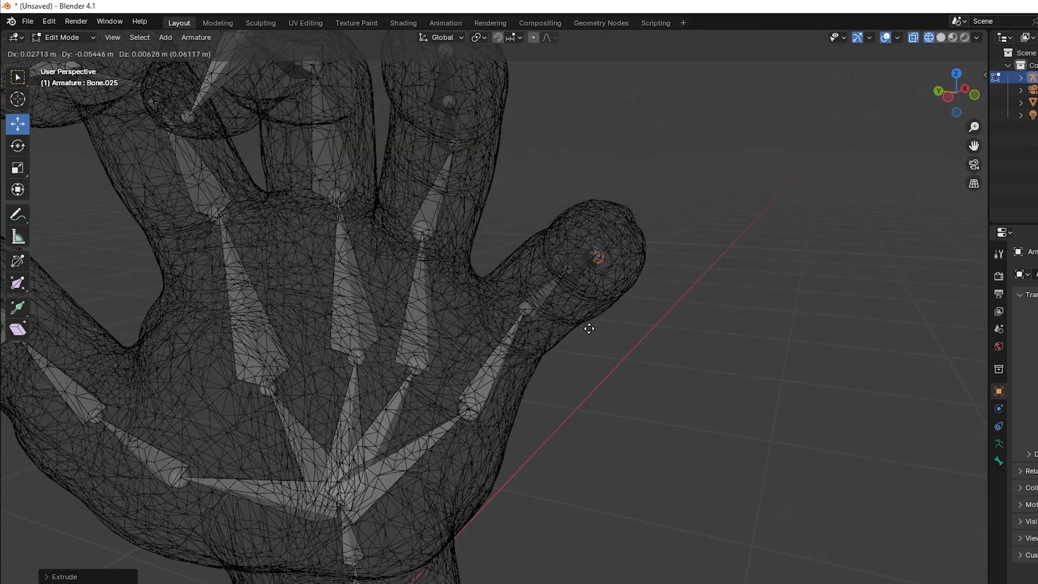
{"action": "left_click", "coordinate": [593, 333]}
{"action": "middle_click_drag", "start_coordinate": [609, 387], "coordinate": [514, 382]}
{"action": "left_click_drag", "start_coordinate": [308, 205], "coordinate": [338, 181]}
{"action": "middle_click_drag", "start_coordinate": [373, 268], "coordinate": [449, 282]}
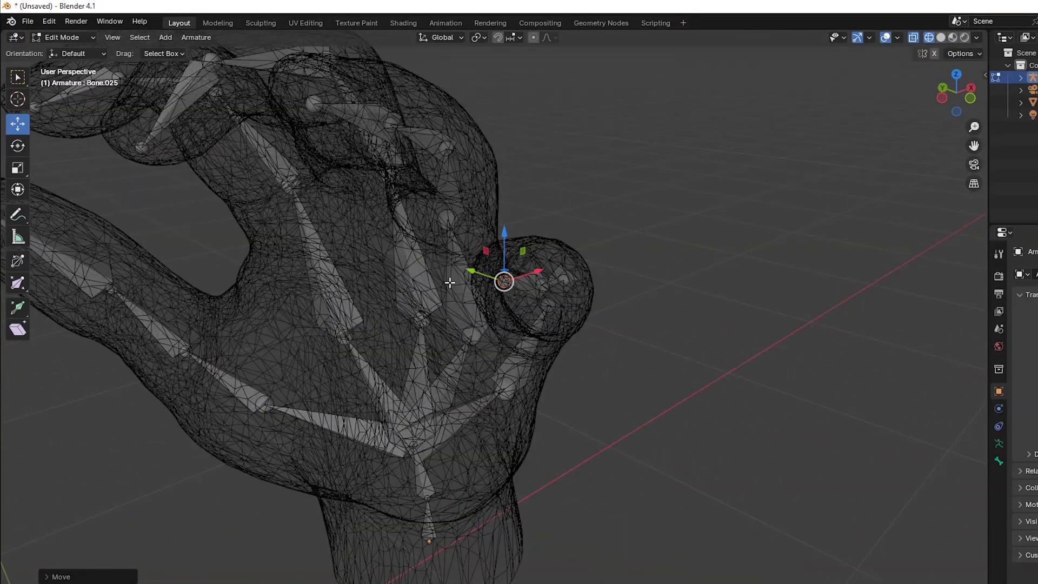
{"action": "left_click_drag", "start_coordinate": [474, 273], "coordinate": [486, 274]}
{"action": "middle_click_drag", "start_coordinate": [495, 321], "coordinate": [521, 321]}
{"action": "scroll", "coordinate": [528, 320], "scroll_direction": "down", "scroll_amount": 3}
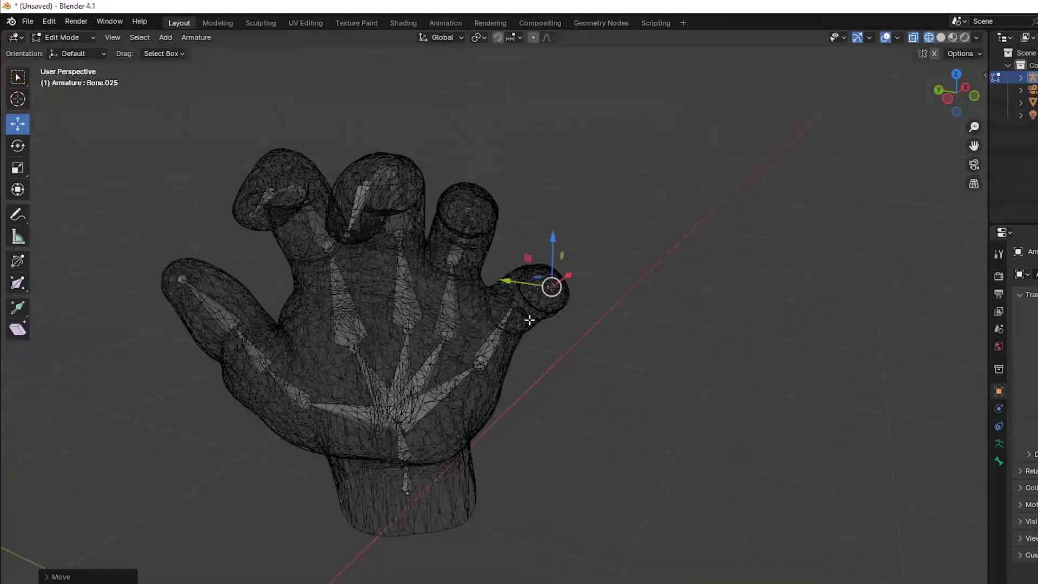
Return the armature to Object Mode and select the hand mesh
{"action": "left_click", "coordinate": [70, 52]}
{"action": "middle_click_drag", "start_coordinate": [424, 157], "coordinate": [513, 362]}
{"action": "left_click", "coordinate": [459, 424]}
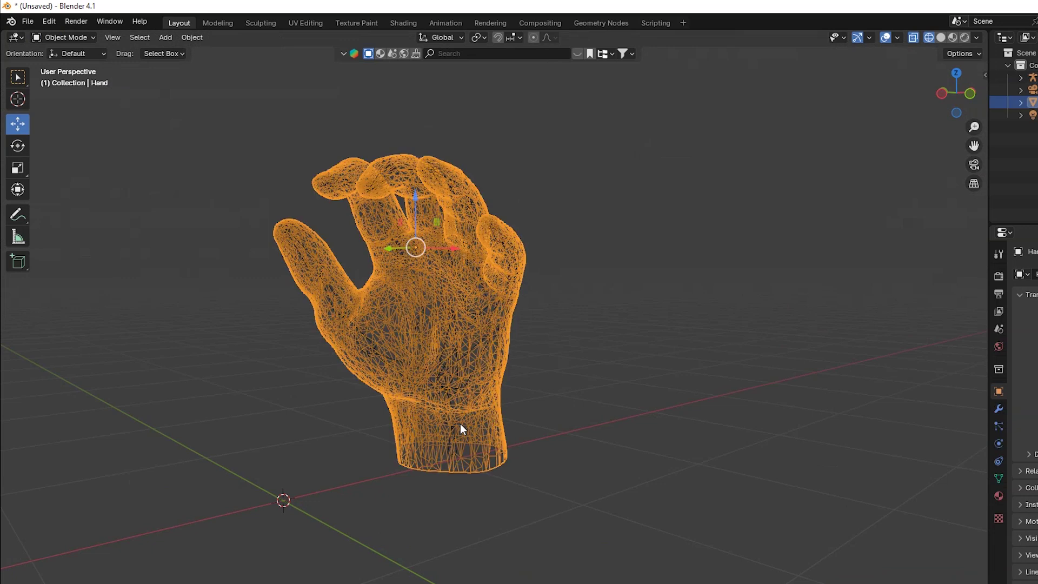
{"action": "scroll", "coordinate": [498, 452], "scroll_direction": "up", "scroll_amount": 2}
{"action": "scroll", "coordinate": [550, 440], "scroll_direction": "down", "scroll_amount": 2}
{"action": "middle_click_drag", "start_coordinate": [566, 414], "coordinate": [583, 416]}
{"action": "scroll", "coordinate": [582, 418], "scroll_direction": "up", "scroll_amount": 1}
{"action": "left_click", "coordinate": [546, 422]}
{"action": "scroll", "coordinate": [547, 427], "scroll_direction": "up", "scroll_amount": 1}
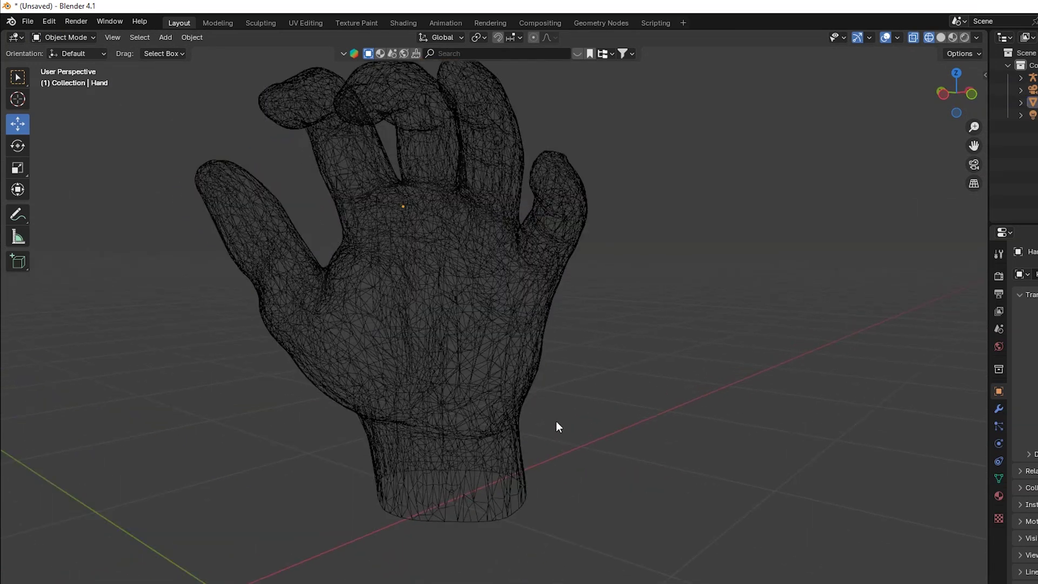
{"action": "left_click", "coordinate": [505, 380]}
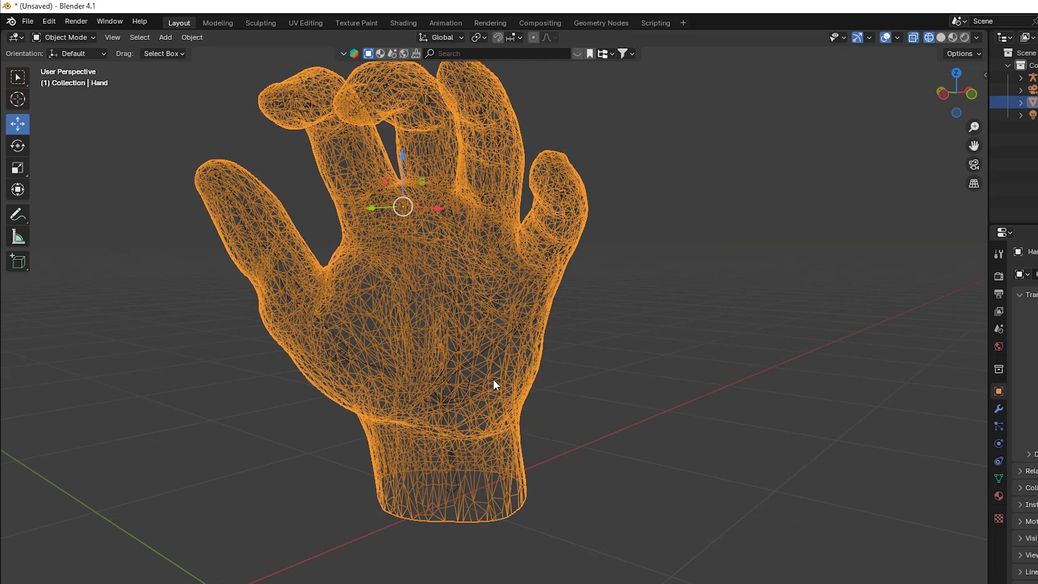
Add the armature inside the palm to the selection, making it the active object
{"action": "scroll", "coordinate": [493, 380], "scroll_direction": "up", "scroll_amount": 4}
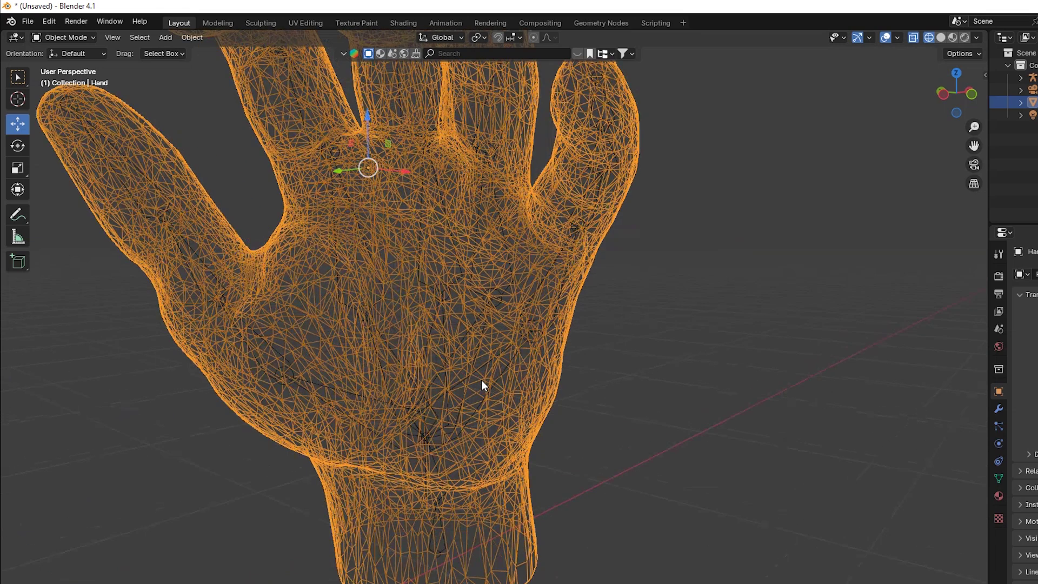
{"action": "scroll", "coordinate": [527, 374], "scroll_direction": "up", "scroll_amount": 2}
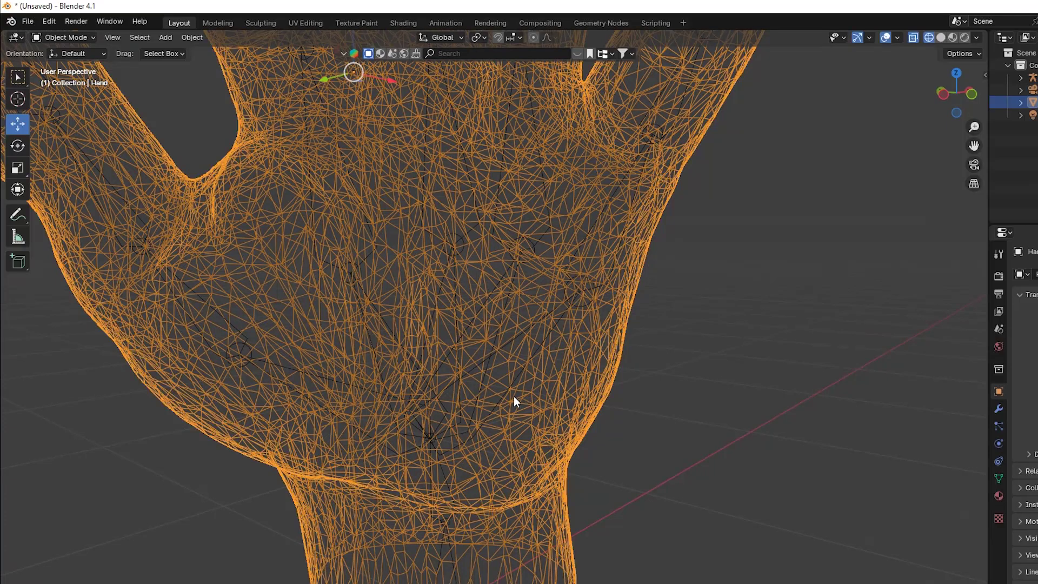
{"action": "key", "text": "shift"}
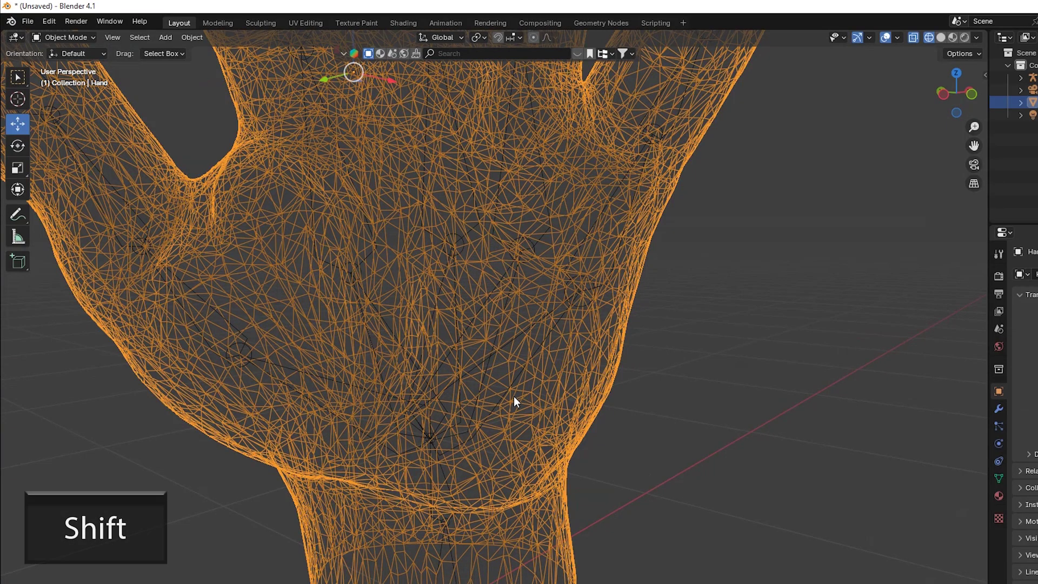
{"action": "scroll", "coordinate": [486, 400], "scroll_direction": "up", "scroll_amount": 2}
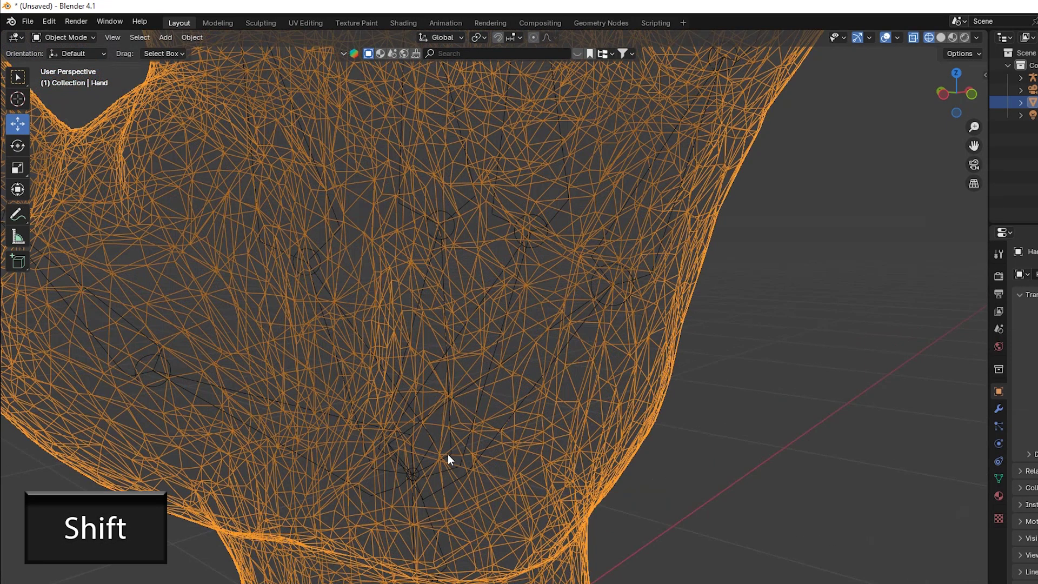
{"action": "left_click", "coordinate": [414, 467], "text": "shift"}
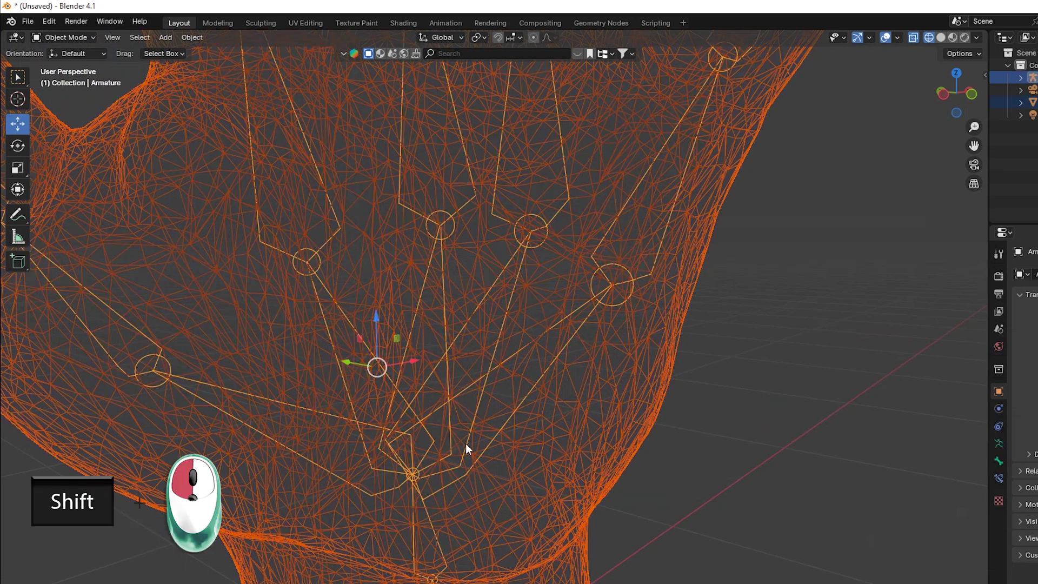
Parent the hand mesh to the armature using Armature Deform With Automatic Weights, and clear the selection
{"action": "scroll", "coordinate": [535, 397], "scroll_direction": "down", "scroll_amount": 5}
{"action": "scroll", "coordinate": [537, 401], "scroll_direction": "up", "scroll_amount": 3}
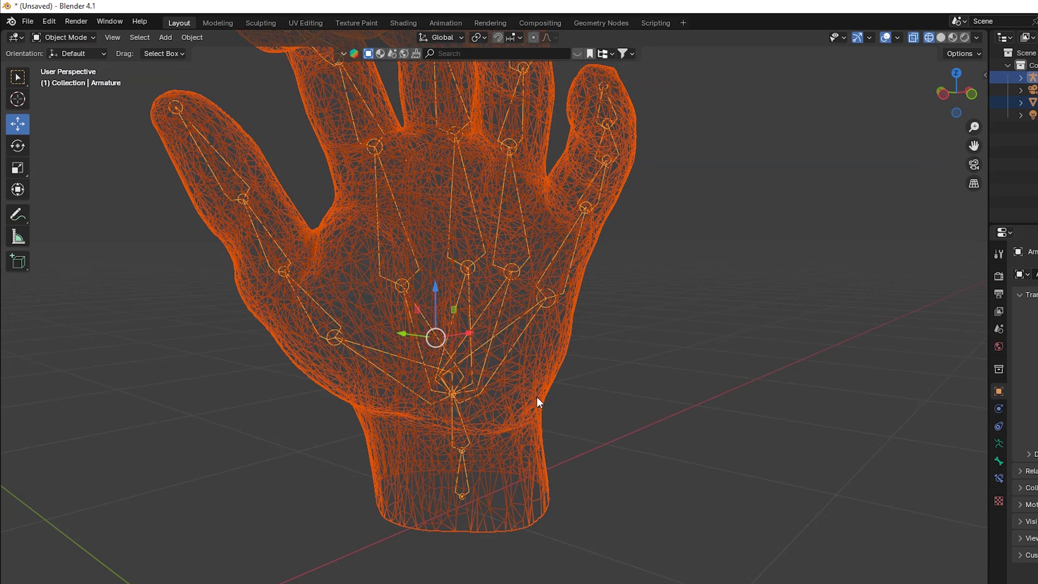
{"action": "key", "text": "ctrl+p"}
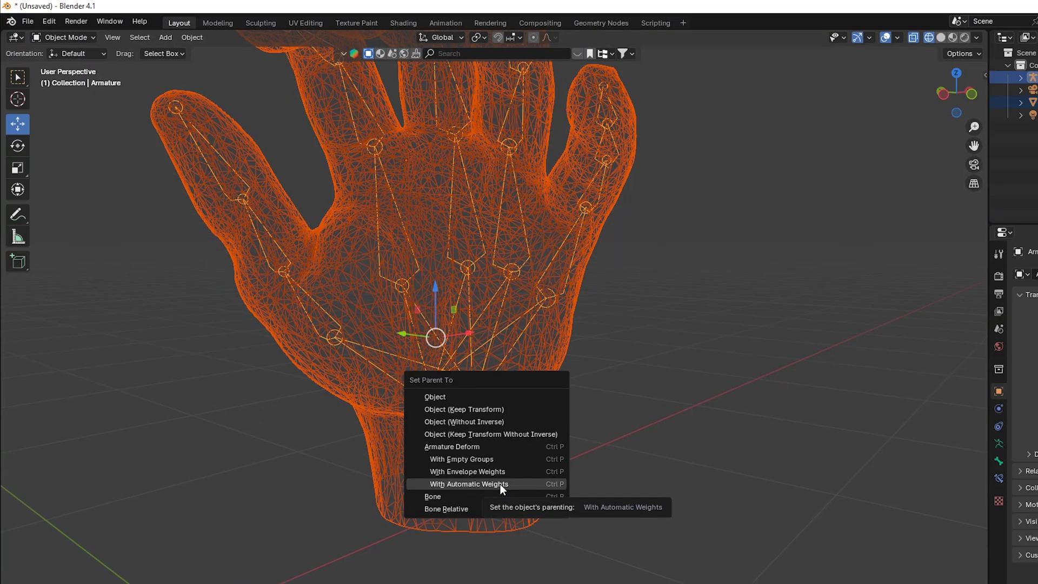
{"action": "left_click", "coordinate": [493, 457]}
{"action": "left_click", "coordinate": [605, 371]}
Box-select the hand mesh together with its armature and switch to Pose Mode
{"action": "scroll", "coordinate": [604, 369], "scroll_direction": "down", "scroll_amount": 3}
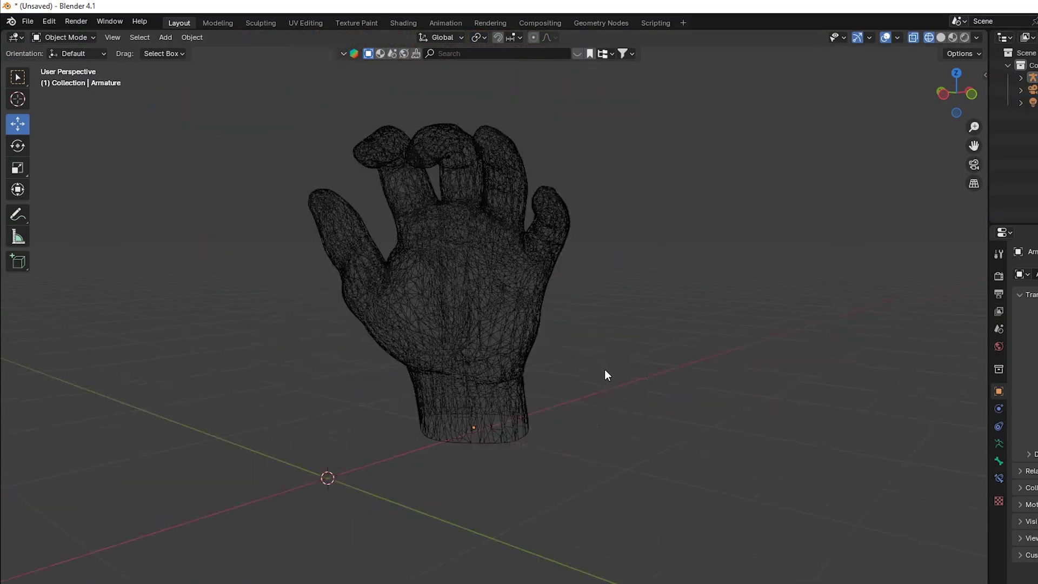
{"action": "middle_click_drag", "start_coordinate": [602, 373], "coordinate": [609, 398], "text": "shift"}
{"action": "left_click_drag", "start_coordinate": [293, 499], "coordinate": [643, 116]}
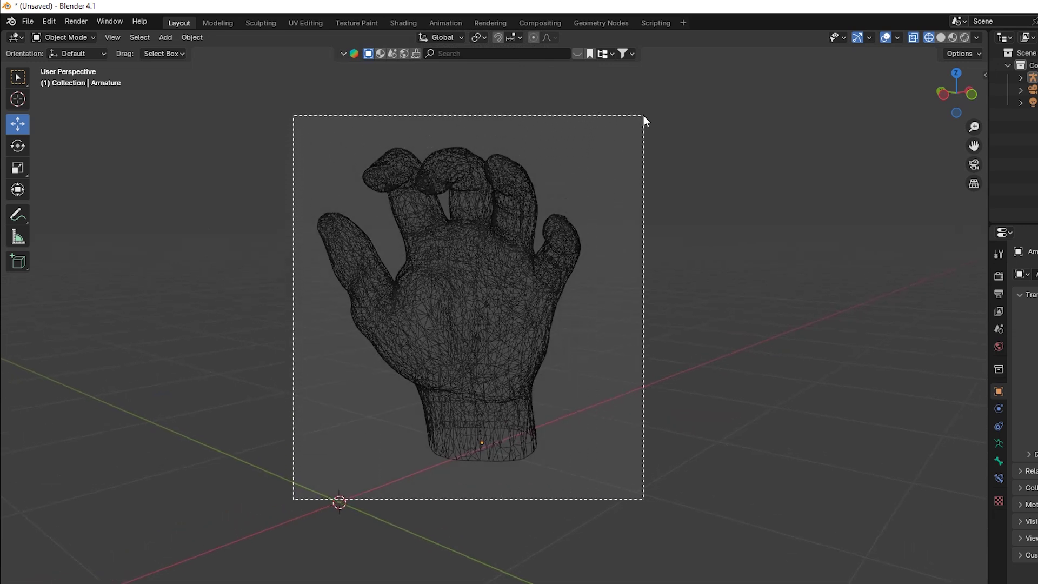
{"action": "scroll", "coordinate": [458, 224], "scroll_direction": "up", "scroll_amount": 1}
{"action": "middle_click_drag", "start_coordinate": [391, 184], "coordinate": [490, 213]}
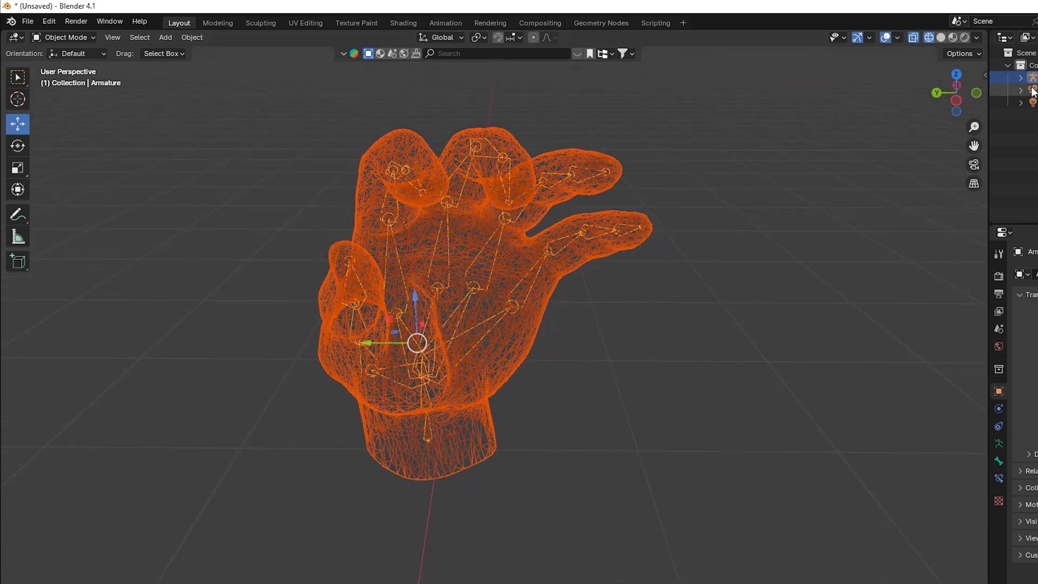
{"action": "mouse_move", "coordinate": [570, 278]}
{"action": "middle_mouse_down"}
{"action": "mouse_move", "coordinate": [533, 282]}
{"action": "mouse_move", "coordinate": [559, 295]}
{"action": "middle_mouse_up"}
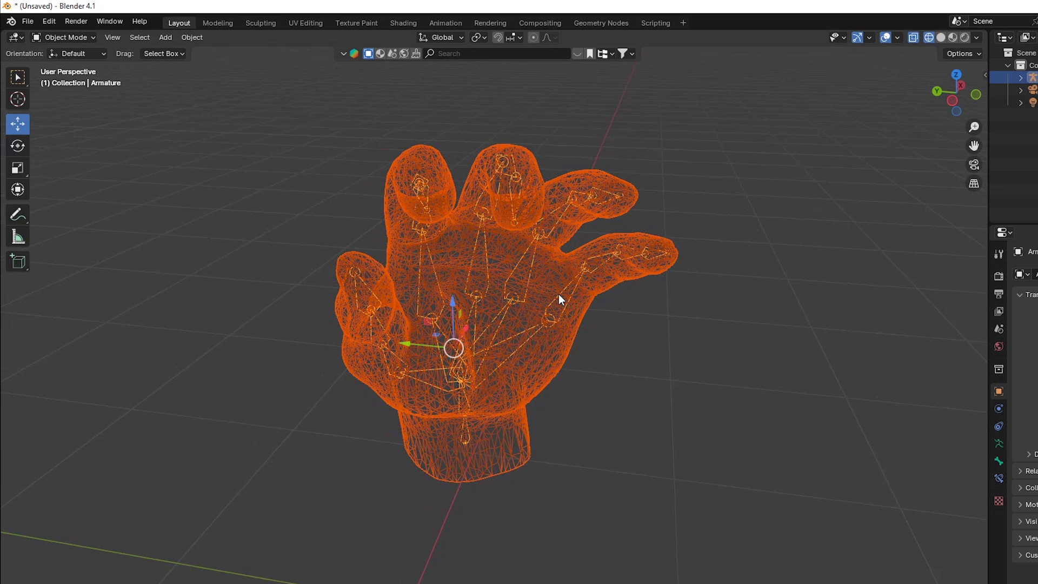
{"action": "left_click", "coordinate": [70, 38]}
{"action": "left_click", "coordinate": [72, 79]}
{"action": "middle_click_drag", "start_coordinate": [73, 80], "coordinate": [523, 303]}
Rotate the thumb's tip bone to bend the end of the thumb toward the palm
{"action": "left_click", "coordinate": [653, 264]}
{"action": "scroll", "coordinate": [510, 278], "scroll_direction": "up", "scroll_amount": 1}
{"action": "left_click", "coordinate": [375, 263]}
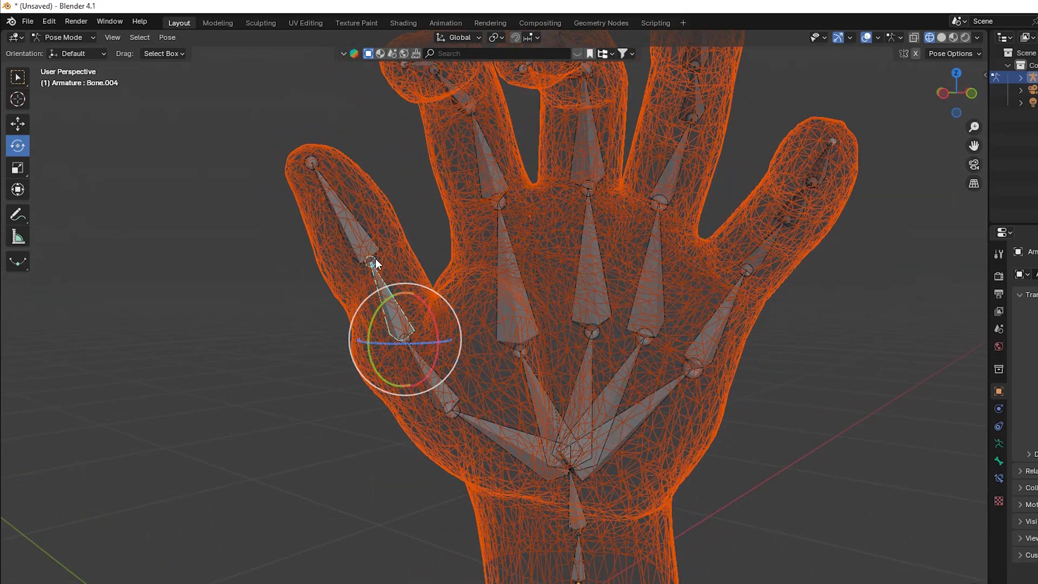
{"action": "left_click", "coordinate": [370, 261]}
{"action": "middle_click_drag", "start_coordinate": [395, 272], "coordinate": [423, 251]}
{"action": "left_click_drag", "start_coordinate": [425, 212], "coordinate": [474, 245]}
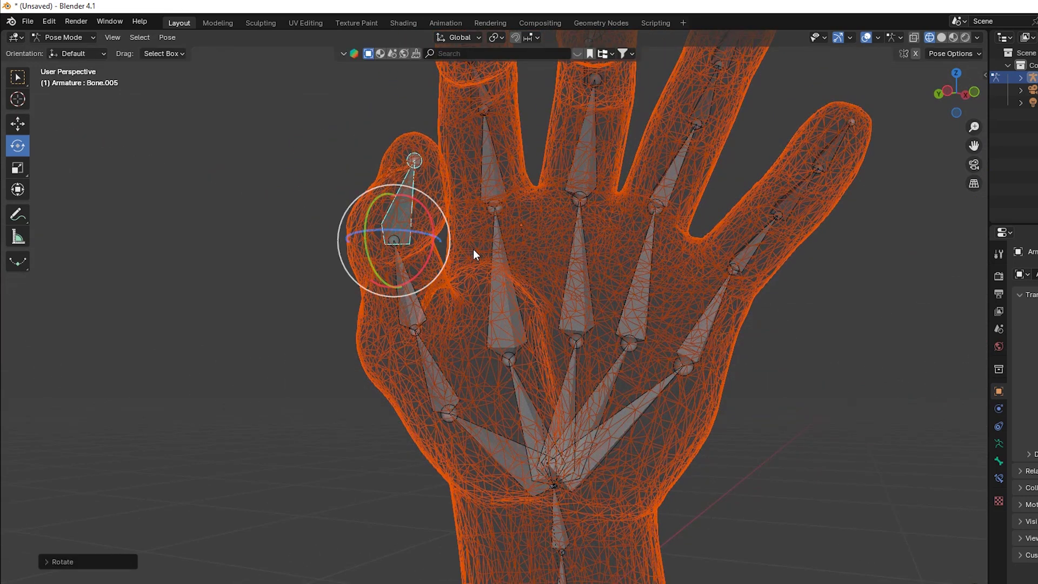
Switch to solid shading and rotate the thumb's middle bone about the global Z axis to fold the thumb inward
{"action": "key", "text": "shift+z"}
{"action": "mouse_move", "coordinate": [475, 253]}
{"action": "middle_mouse_down"}
{"action": "mouse_move", "coordinate": [492, 258]}
{"action": "mouse_move", "coordinate": [510, 239]}
{"action": "middle_mouse_up"}
{"action": "mouse_move", "coordinate": [510, 238]}
{"action": "left_mouse_down"}
{"action": "mouse_move", "coordinate": [508, 224]}
{"action": "mouse_move", "coordinate": [513, 238]}
{"action": "left_mouse_up"}
{"action": "middle_click_drag", "start_coordinate": [514, 238], "coordinate": [472, 278]}
{"action": "left_click_drag", "start_coordinate": [426, 239], "coordinate": [444, 309]}
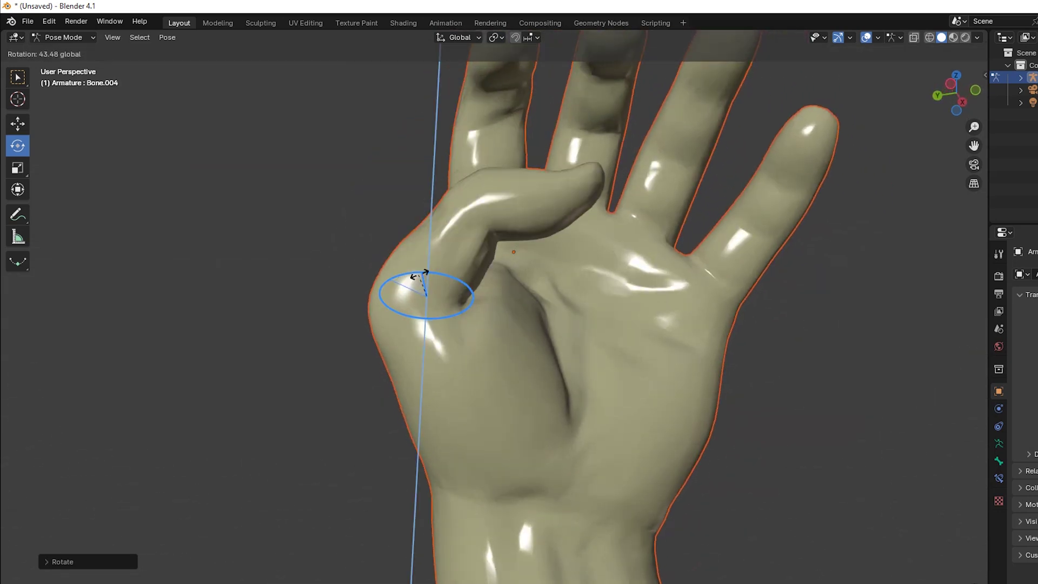
{"action": "mouse_move", "coordinate": [422, 274]}
{"action": "left_mouse_down"}
{"action": "mouse_move", "coordinate": [406, 283]}
{"action": "mouse_move", "coordinate": [425, 281]}
{"action": "left_mouse_up"}
{"action": "middle_click_drag", "start_coordinate": [562, 322], "coordinate": [468, 358]}
{"action": "left_click_drag", "start_coordinate": [424, 335], "coordinate": [455, 335]}
{"action": "scroll", "coordinate": [459, 336], "scroll_direction": "down", "scroll_amount": 3}
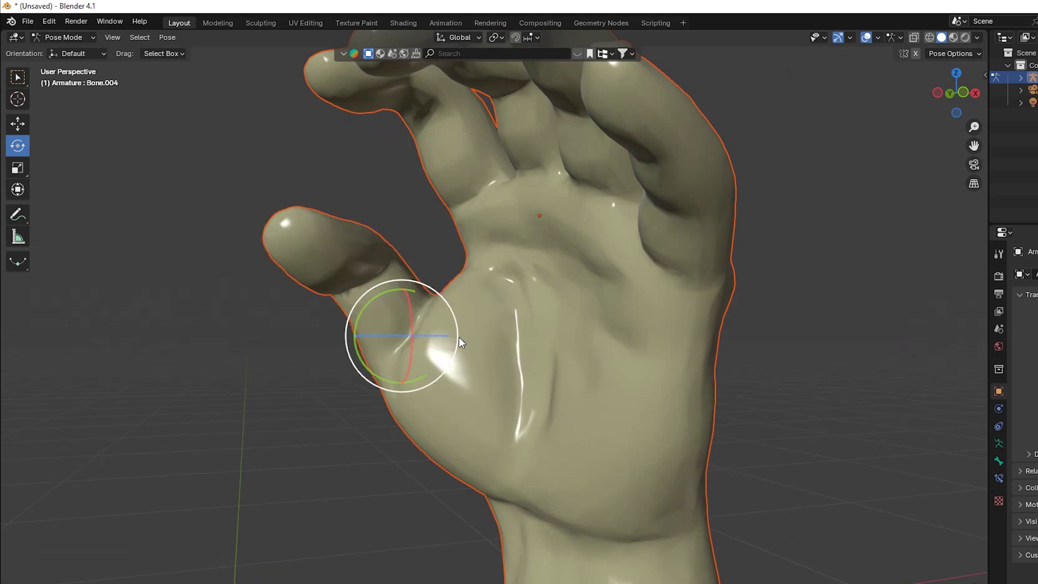
Select the index finger's lower bone and rotate it to adjust the finger's bend
{"action": "middle_click_drag", "start_coordinate": [445, 341], "coordinate": [538, 177]}
{"action": "left_click", "coordinate": [492, 227]}
{"action": "left_click_drag", "start_coordinate": [507, 197], "coordinate": [530, 218]}
{"action": "middle_click_drag", "start_coordinate": [530, 219], "coordinate": [637, 313]}
{"action": "left_click_drag", "start_coordinate": [498, 207], "coordinate": [480, 187]}
{"action": "middle_click_drag", "start_coordinate": [532, 259], "coordinate": [573, 253]}
{"action": "left_click_drag", "start_coordinate": [452, 209], "coordinate": [455, 209]}
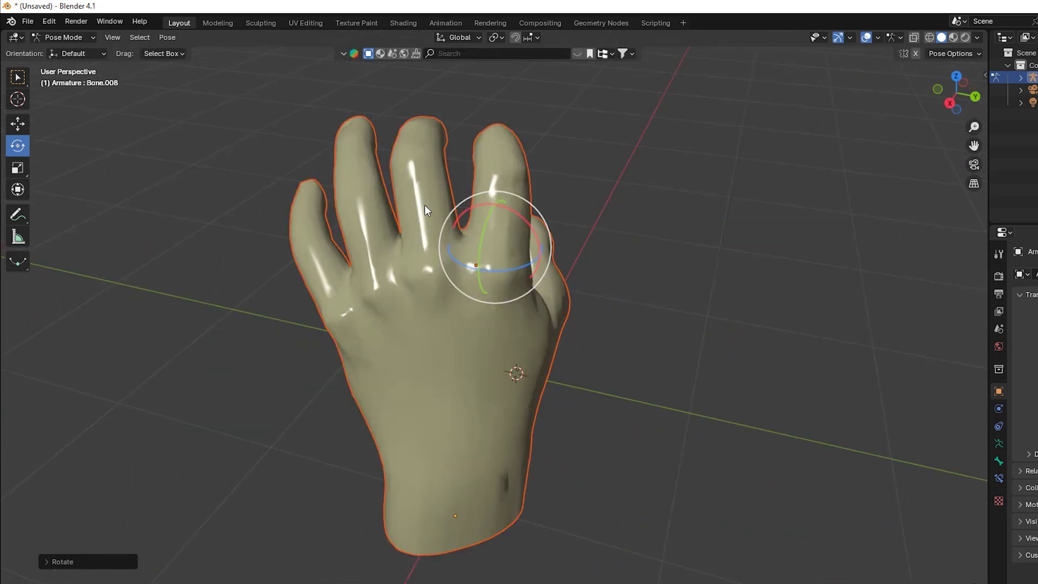
Rotate the middle finger's bone to curl that finger down toward the palm
{"action": "left_click", "coordinate": [425, 207]}
{"action": "middle_click_drag", "start_coordinate": [493, 246], "coordinate": [373, 217]}
{"action": "left_click_drag", "start_coordinate": [403, 190], "coordinate": [475, 213]}
{"action": "middle_click_drag", "start_coordinate": [476, 213], "coordinate": [491, 293]}
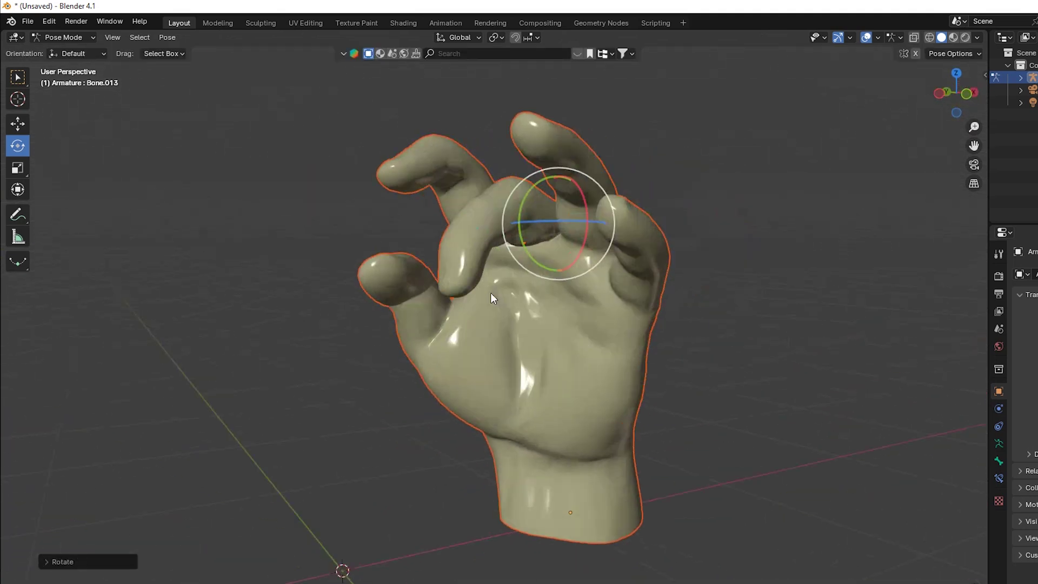
Rotate the bones of the ring and little fingers to curl both toward the palm
{"action": "left_click", "coordinate": [598, 220]}
{"action": "left_click_drag", "start_coordinate": [565, 202], "coordinate": [555, 226]}
{"action": "middle_click_drag", "start_coordinate": [624, 329], "coordinate": [580, 339]}
{"action": "left_click", "coordinate": [540, 234]}
{"action": "left_click", "coordinate": [598, 286]}
{"action": "left_click_drag", "start_coordinate": [559, 235], "coordinate": [548, 277]}
{"action": "middle_click_drag", "start_coordinate": [513, 289], "coordinate": [565, 298]}
{"action": "left_click_drag", "start_coordinate": [697, 289], "coordinate": [693, 293]}
Deselect the bones and examine how the hand mesh deforms in the curled pose
{"action": "scroll", "coordinate": [703, 308], "scroll_direction": "down", "scroll_amount": 3}
{"action": "left_click", "coordinate": [717, 327]}
{"action": "middle_click_drag", "start_coordinate": [628, 359], "coordinate": [659, 362]}
{"action": "scroll", "coordinate": [660, 362], "scroll_direction": "up", "scroll_amount": 1}
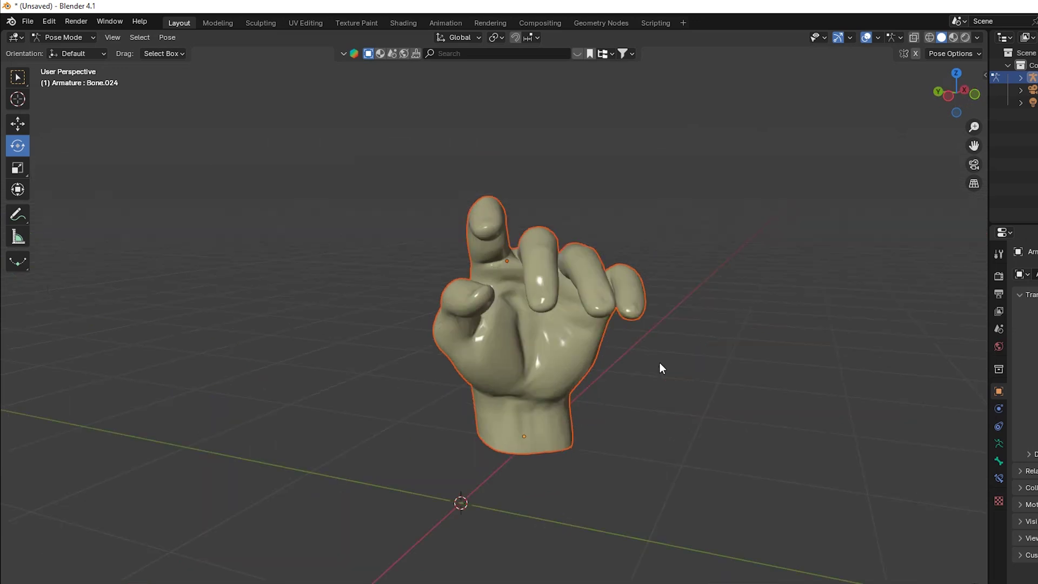
{"action": "middle_click_drag", "start_coordinate": [763, 363], "coordinate": [652, 352], "text": "shift"}
{"action": "left_click", "coordinate": [545, 330]}
{"action": "scroll", "coordinate": [585, 344], "scroll_direction": "up", "scroll_amount": 2}
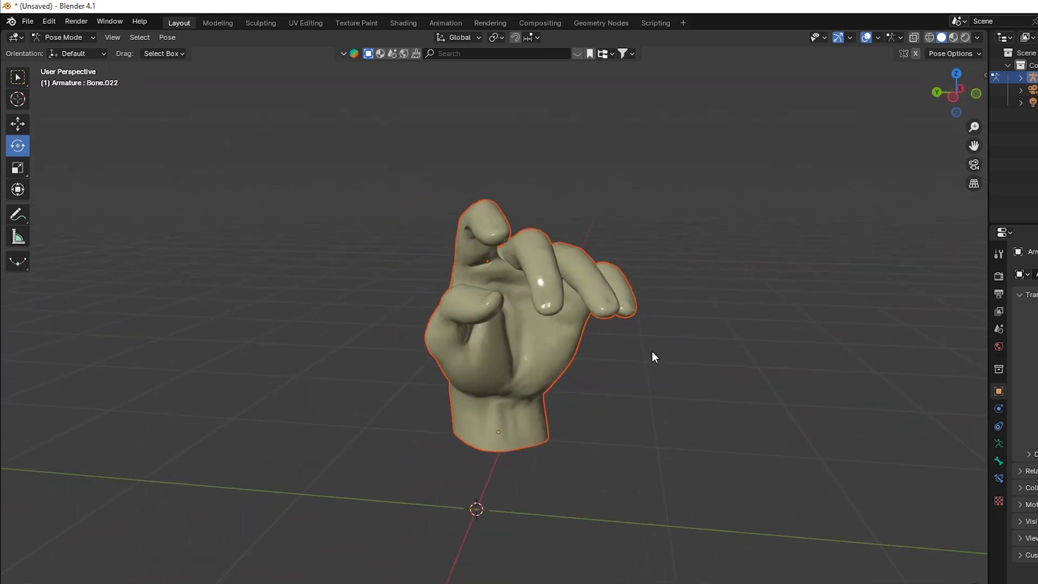
{"action": "scroll", "coordinate": [652, 351], "scroll_direction": "down", "scroll_amount": 4}
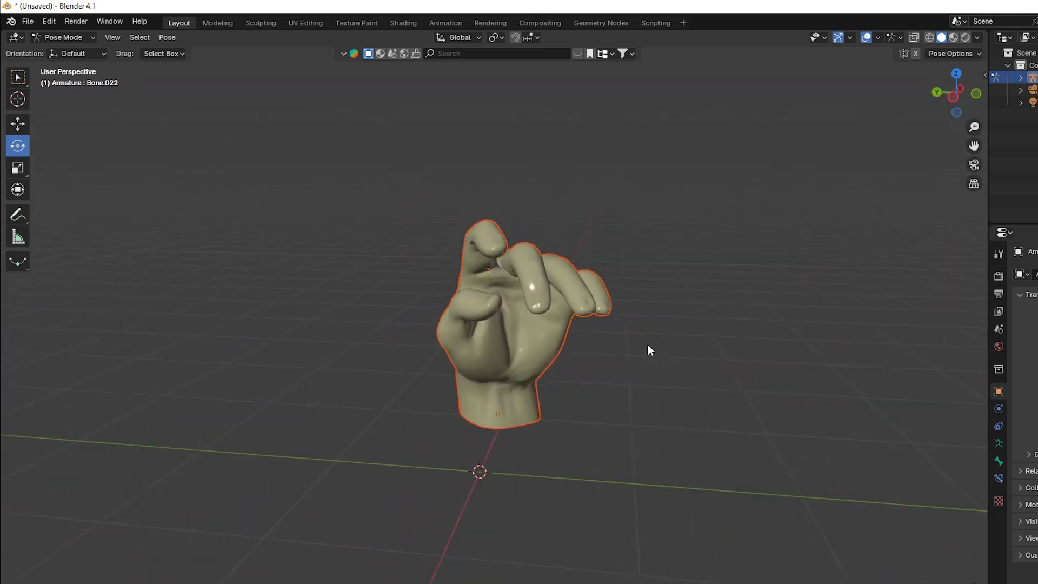